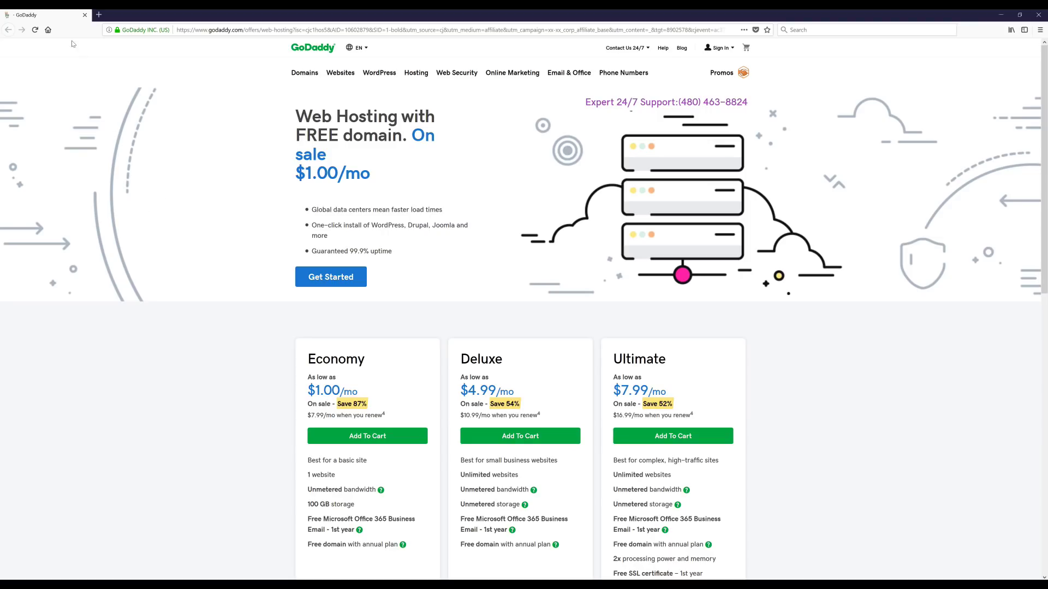
Open a new blank browser tab beside the GoDaddy $1.00/mo web hosting offer.
click(98, 15)
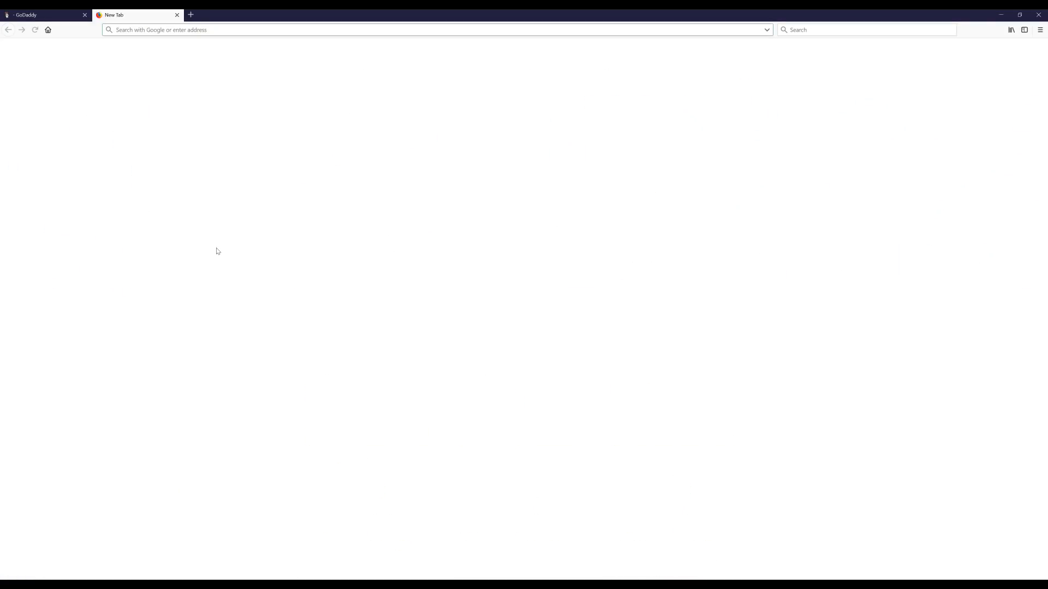
Load createwpsite.com/hosting and follow its GoDaddy coupon to the $1.00/mo hosting plans page.
text(https://createwpsite.com/hosting/)
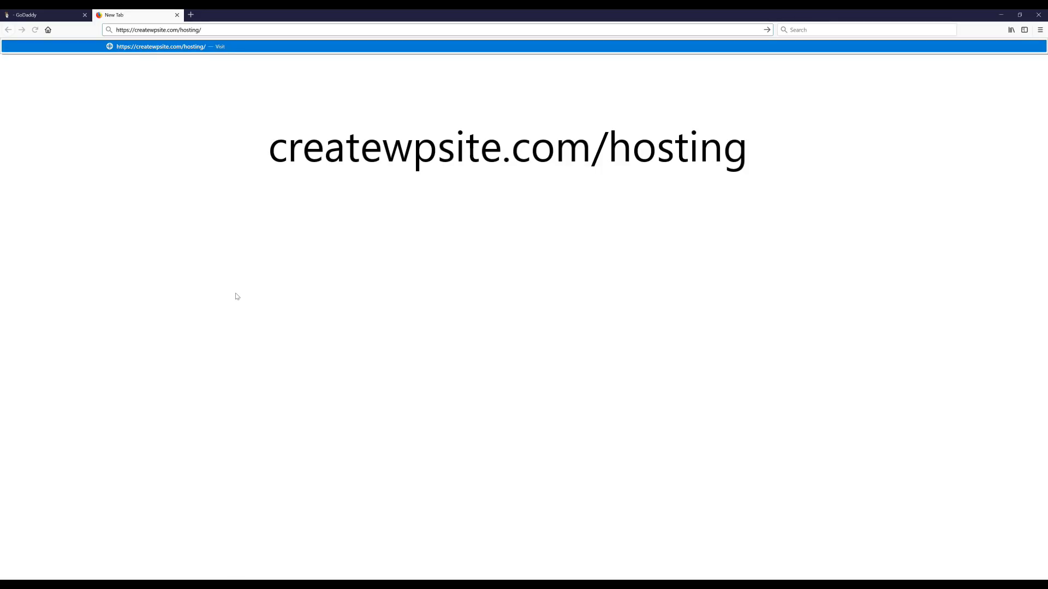
key(Return)
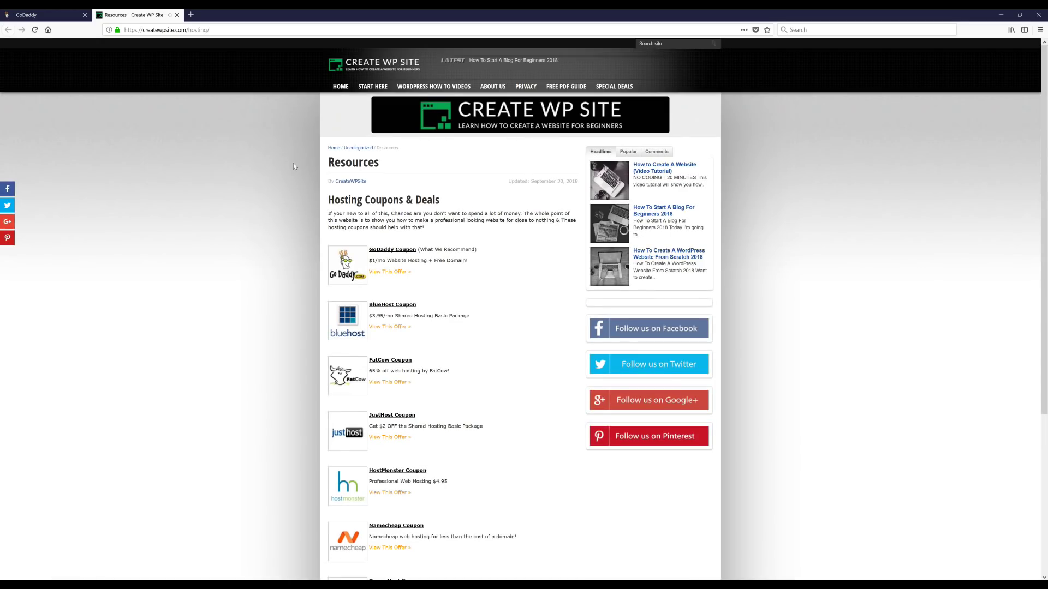
scroll(246, 262, down, 1)
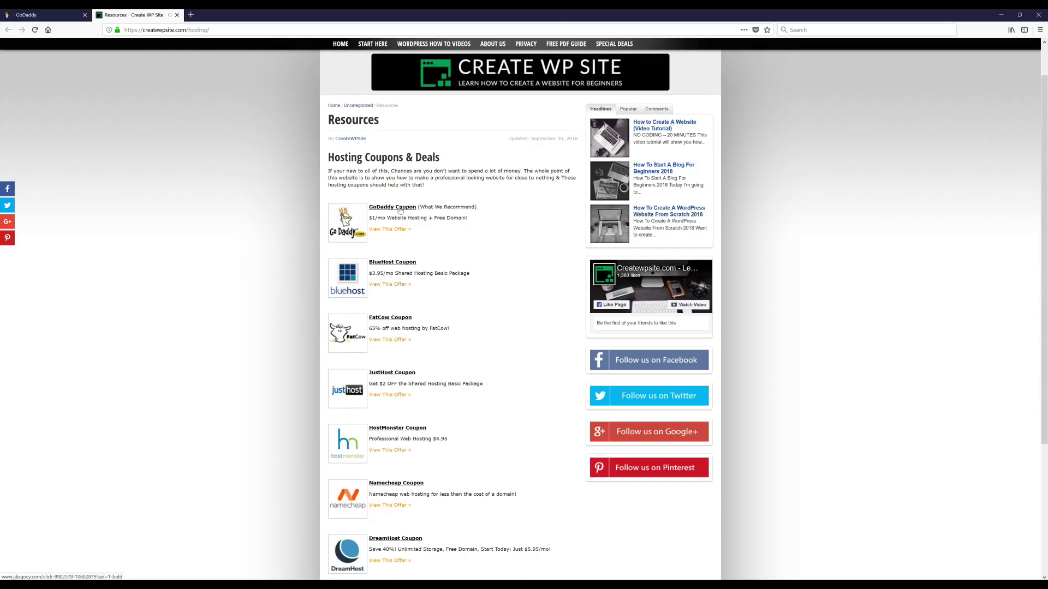
click(400, 209)
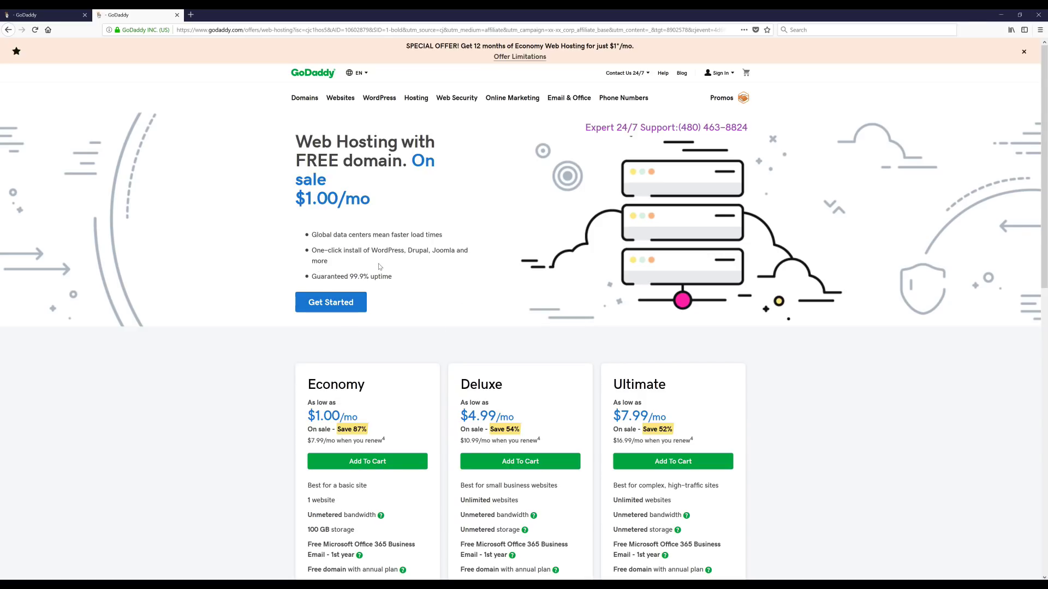
Start the order for the $1.00/mo web hosting plan from the offer page.
scroll(380, 266, down, 1)
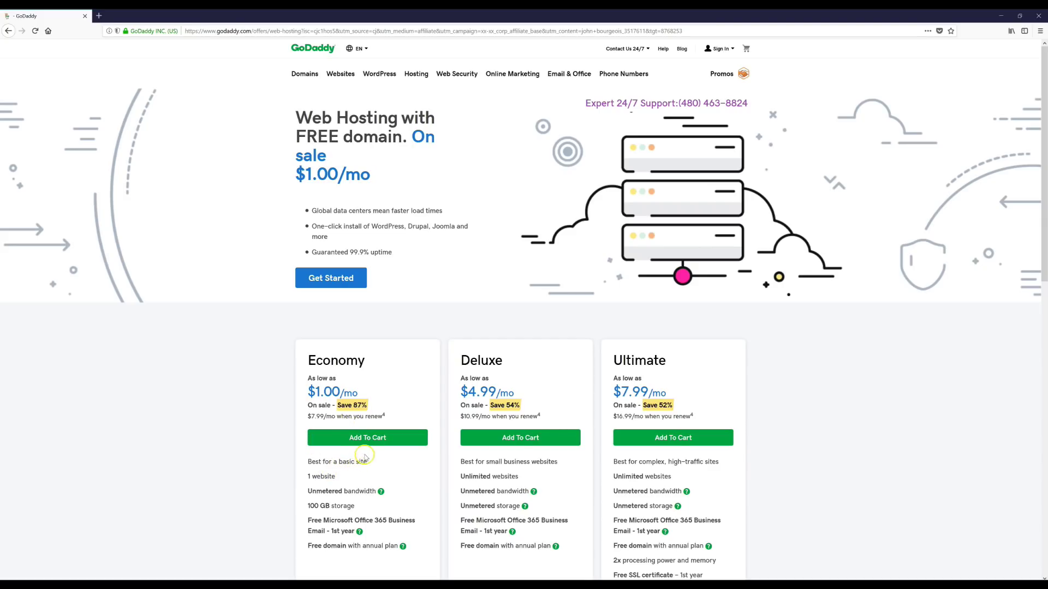
click(348, 282)
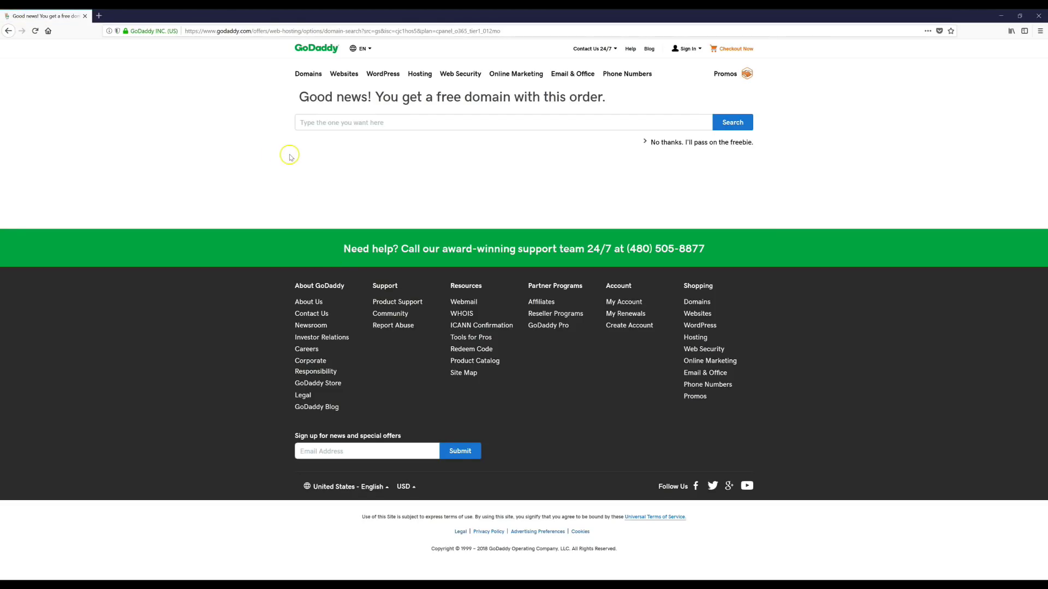
Search for exampledomain1.com and select it as the free domain for the order.
click(331, 122)
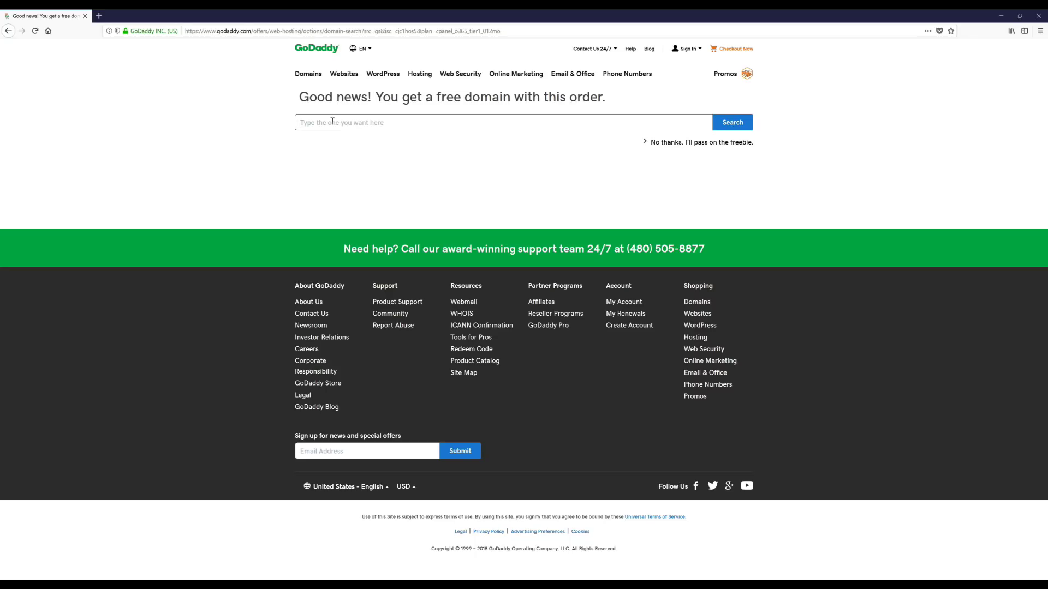
text(exampledomain1.com)
click(733, 124)
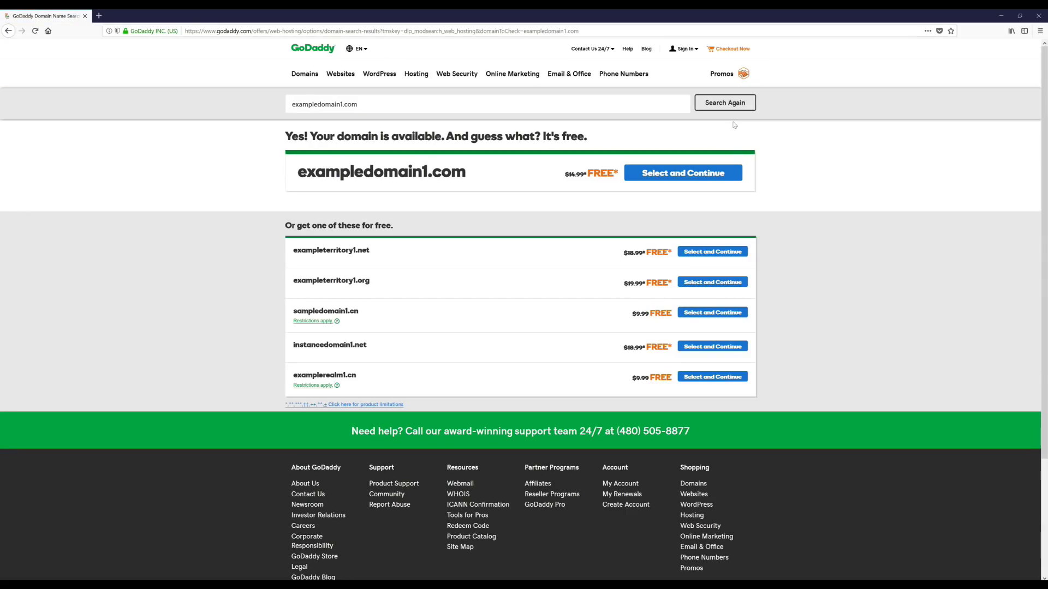
click(698, 180)
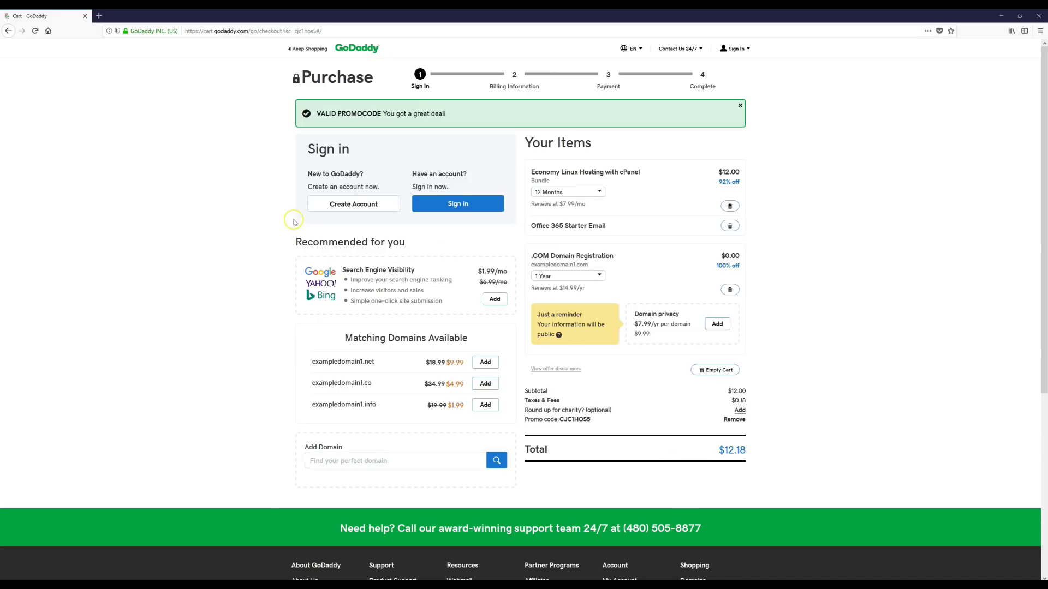
Choose to create a new GoDaddy account from the $12.18 Purchase page.
click(352, 205)
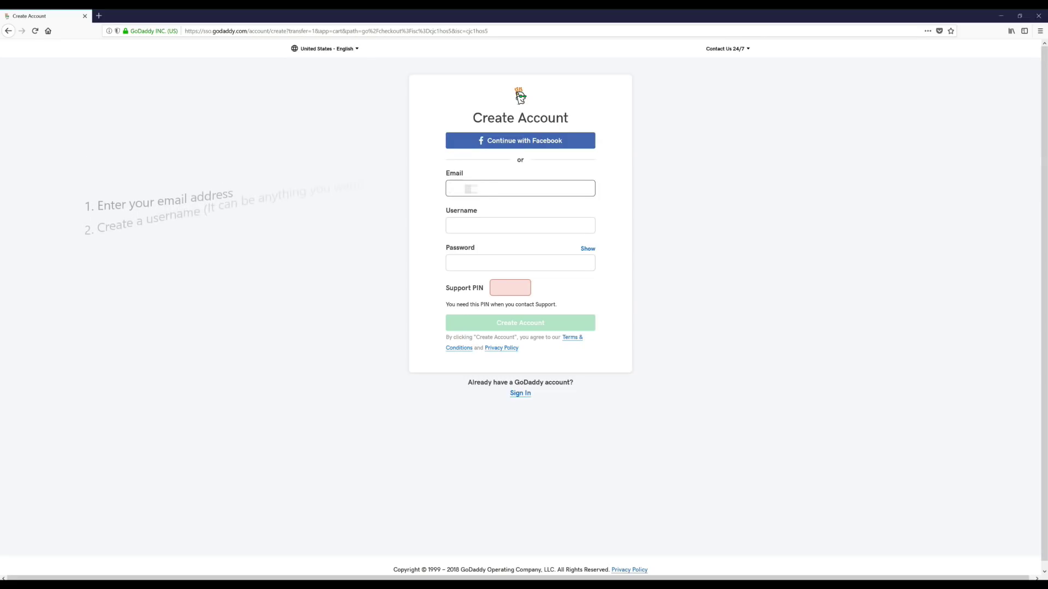
Create the account with the e-mail, a saved username, a password and a four-digit support PIN.
key(ctrl+v)
click(491, 226)
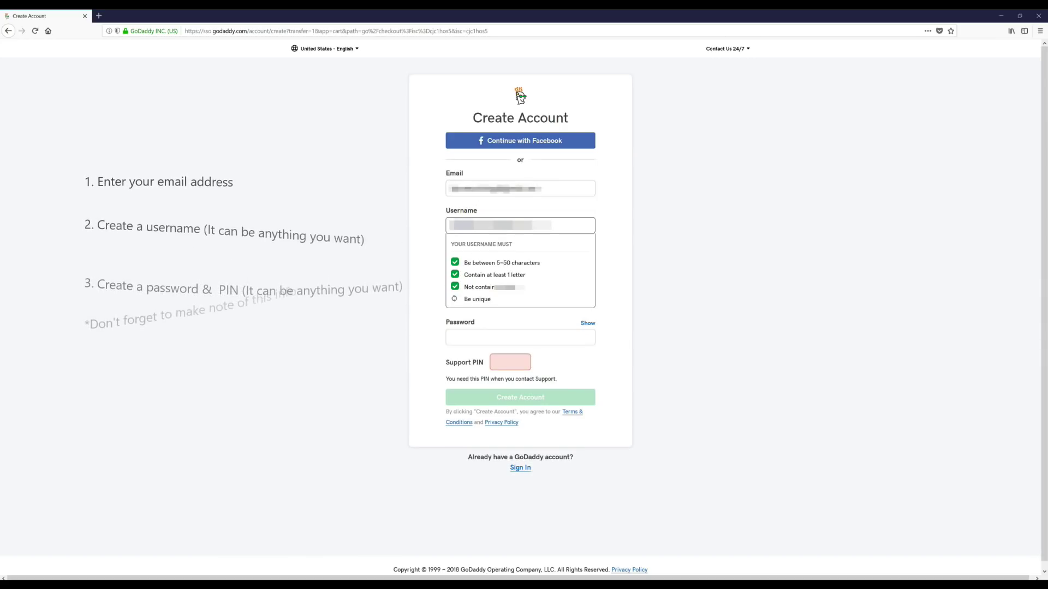
click(475, 256)
click(475, 257)
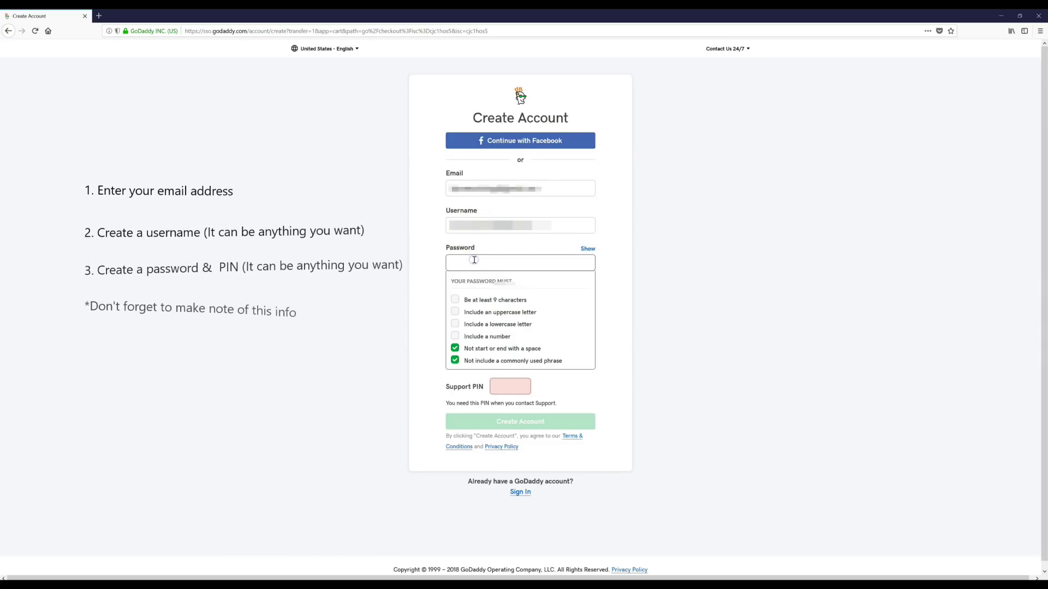
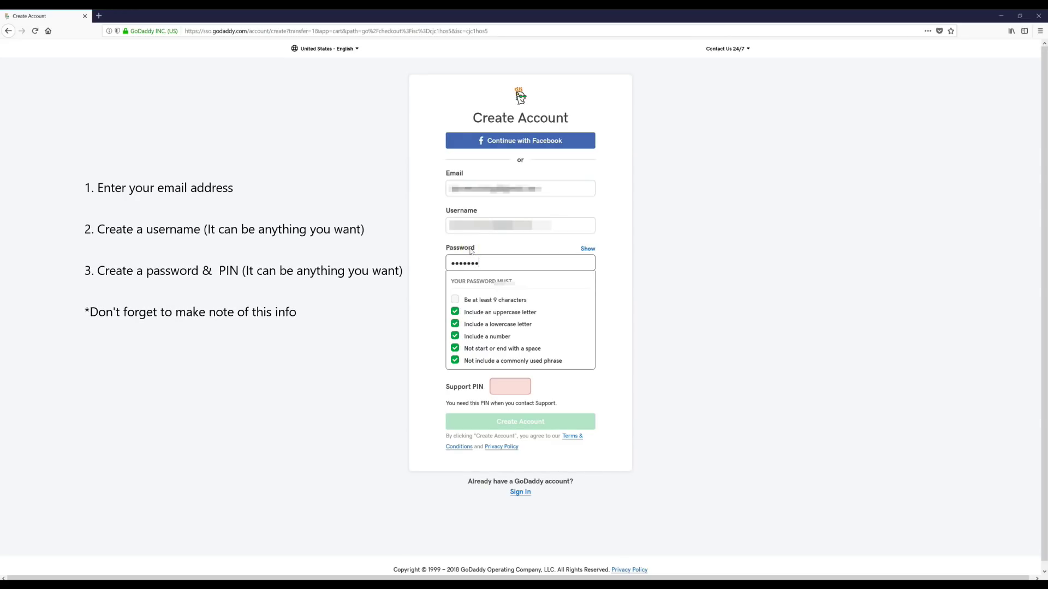
key(Tab)
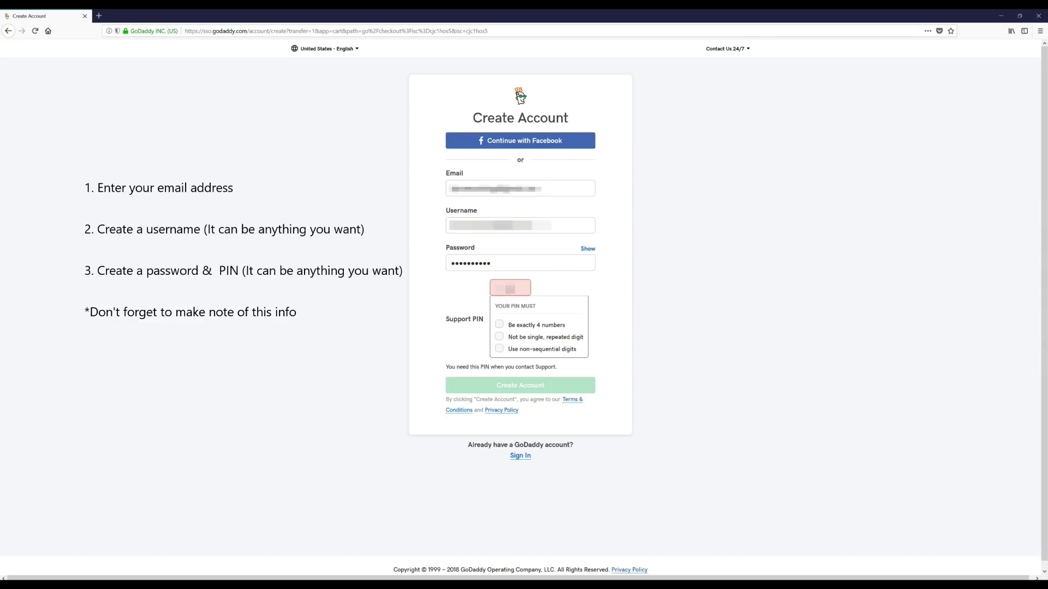
click(528, 292)
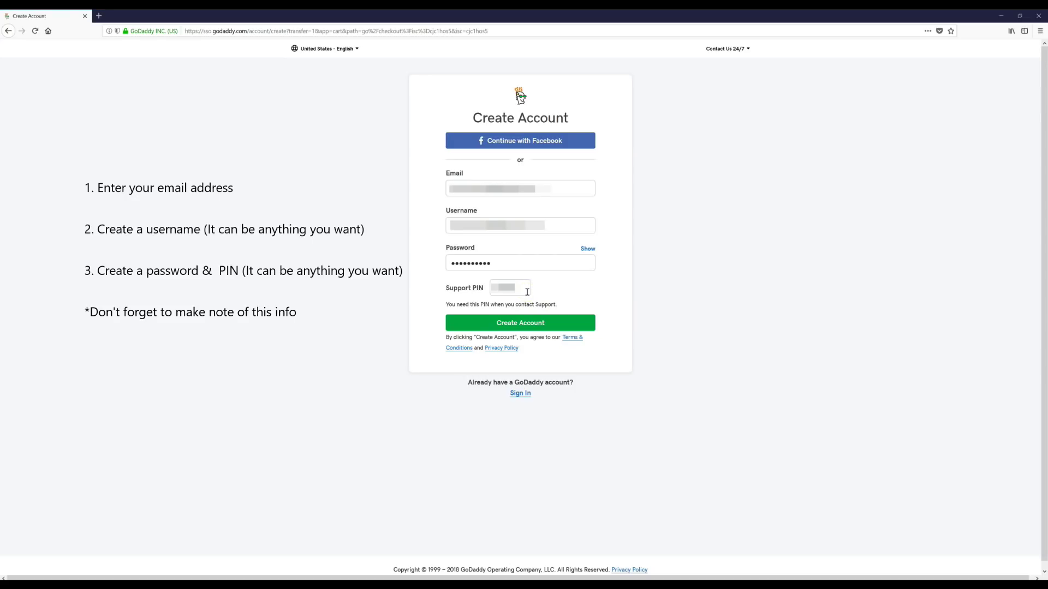
click(529, 288)
click(468, 200)
click(528, 328)
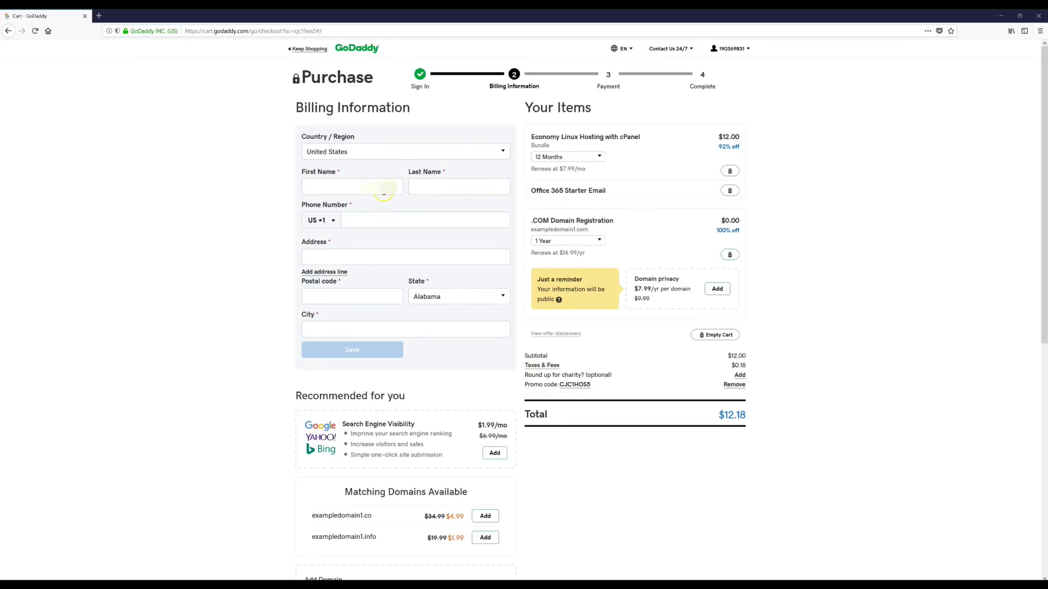
Enter the billing first and last name, autofill phone and address, and save billing details.
click(386, 188)
text(John)
key(Tab)
text(Smith)
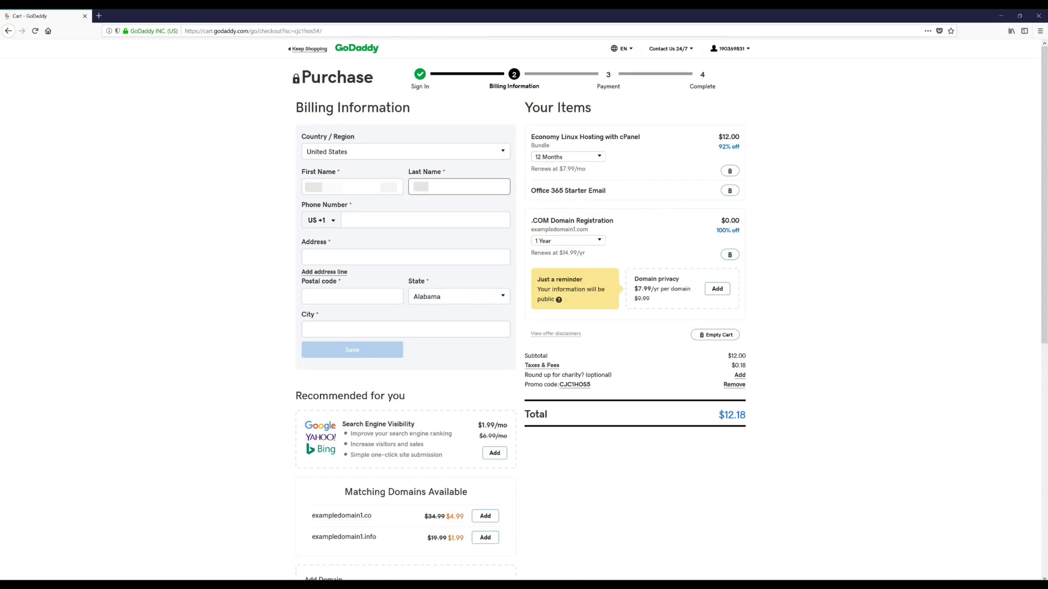
click(470, 372)
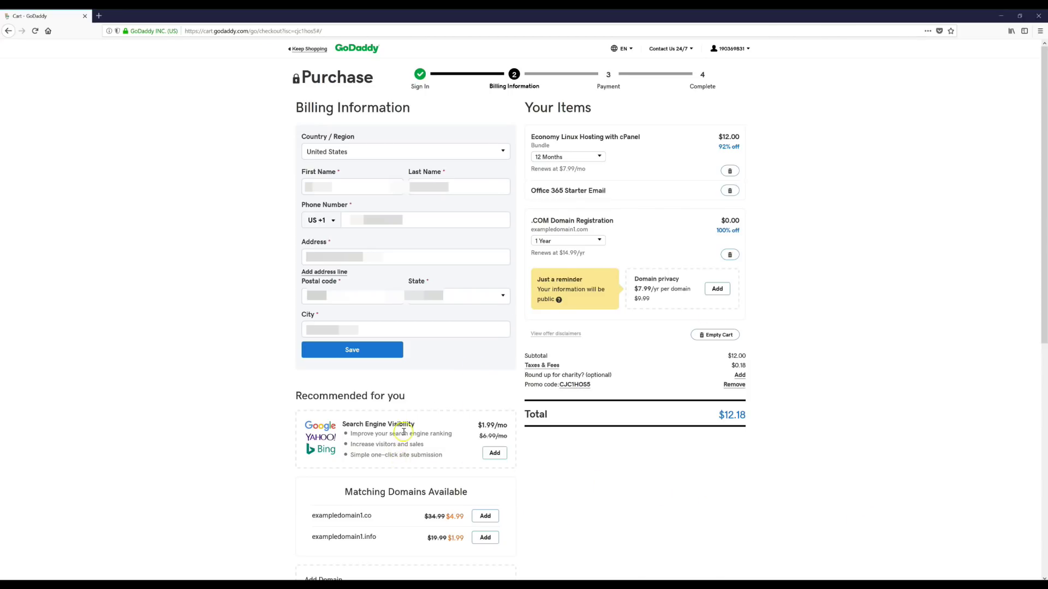
click(367, 350)
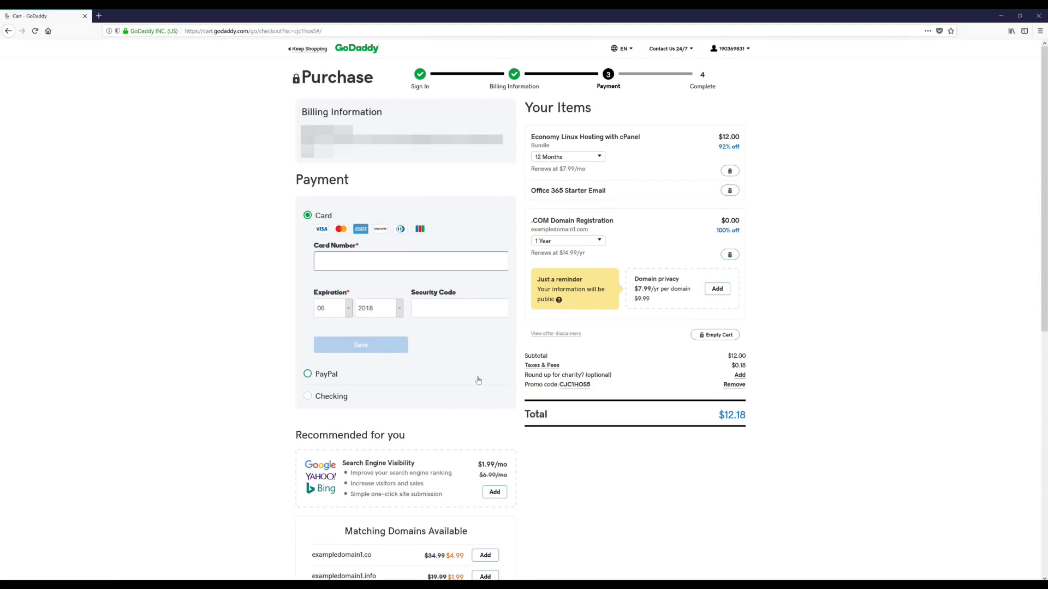
Select PayPal as the payment method and launch PayPal authorization.
click(324, 376)
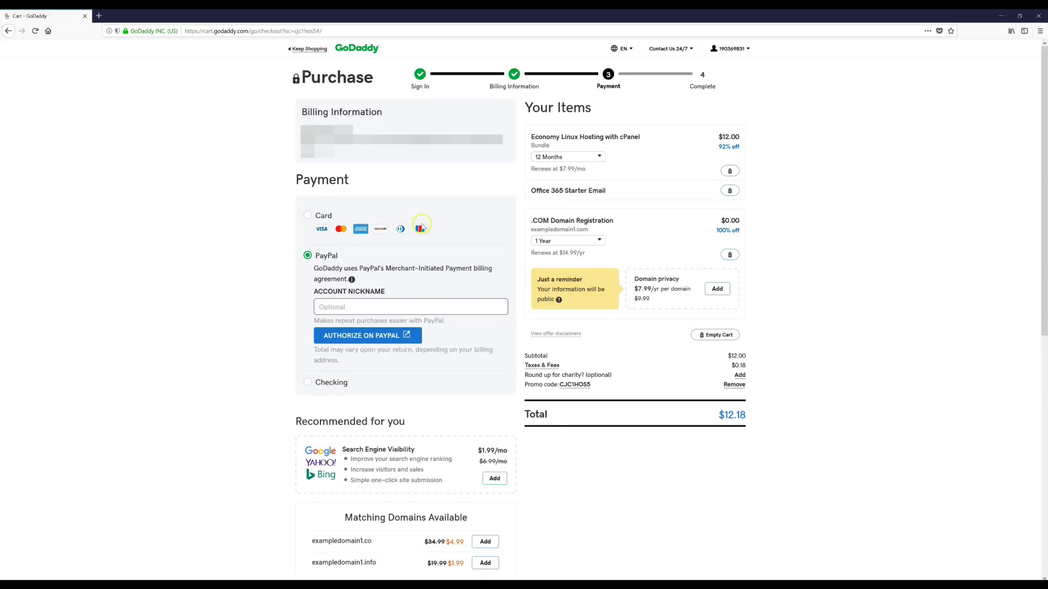
click(374, 341)
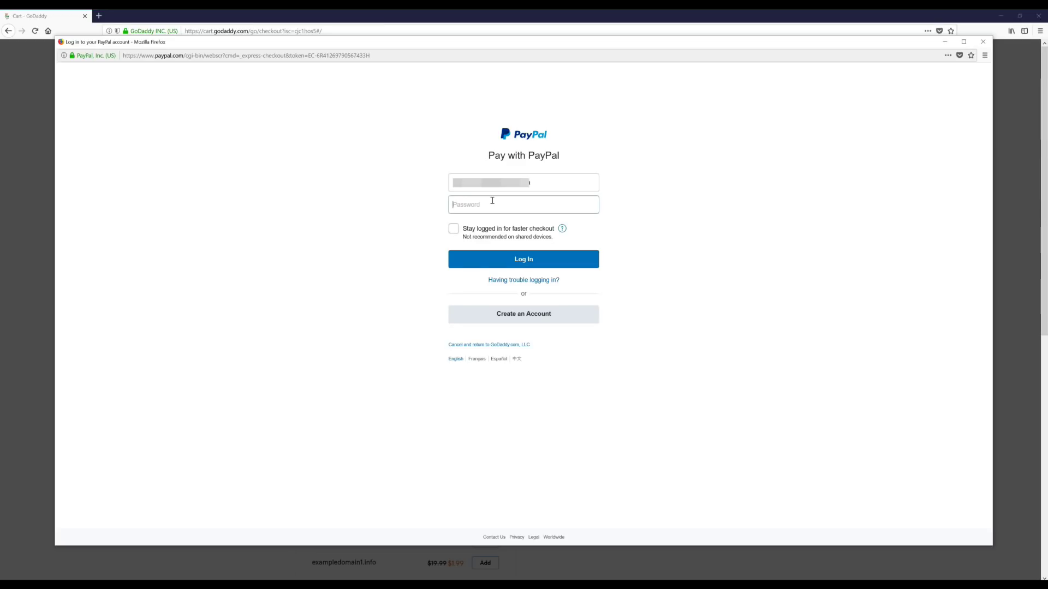
Log in to PayPal with the account password and approve the $12.18 payment with the debit card.
click(492, 201)
key(ctrl+v)
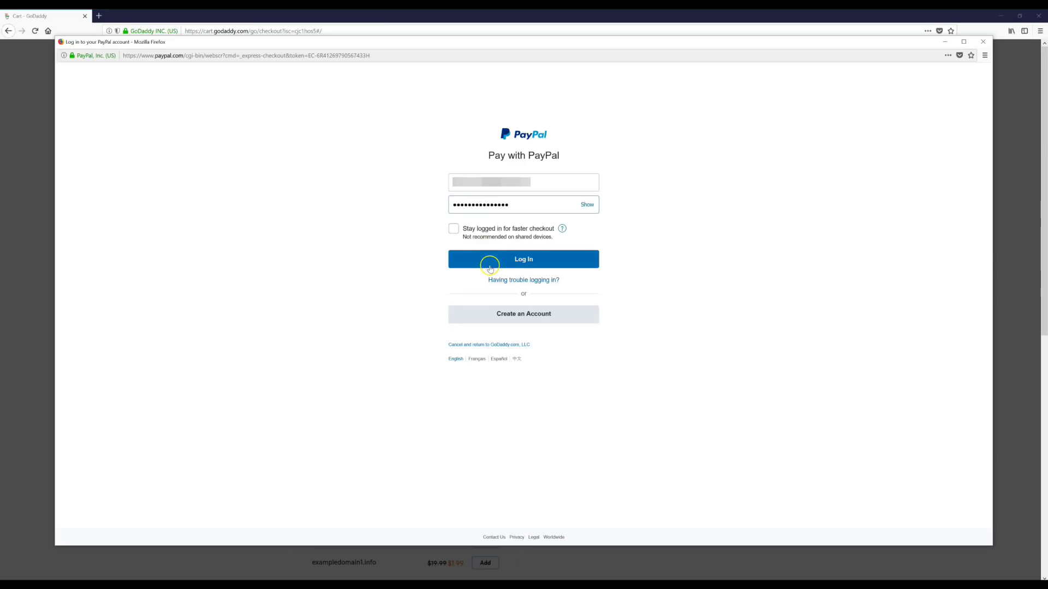
click(491, 263)
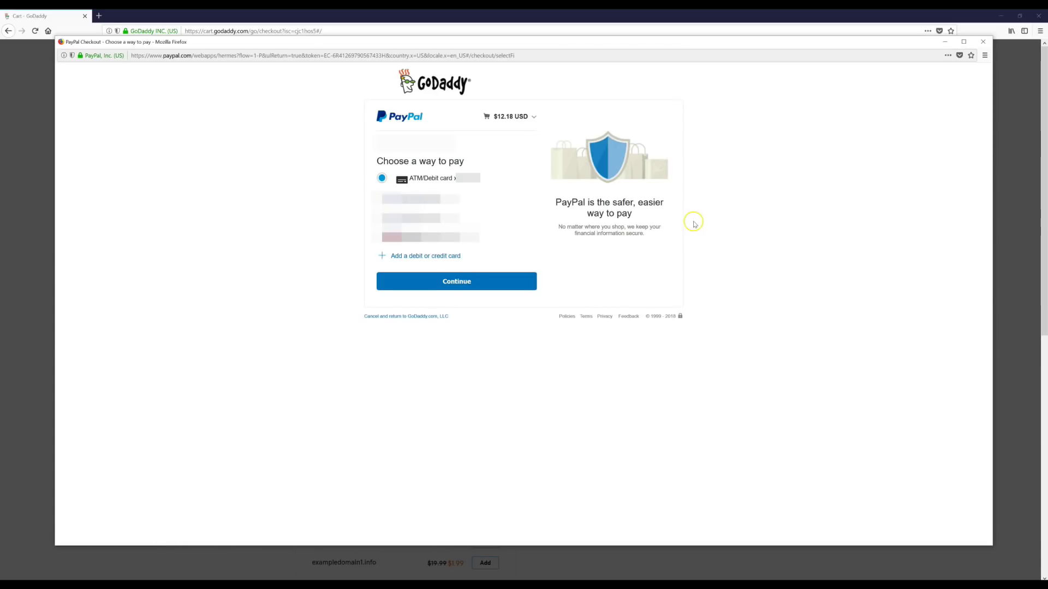
click(436, 281)
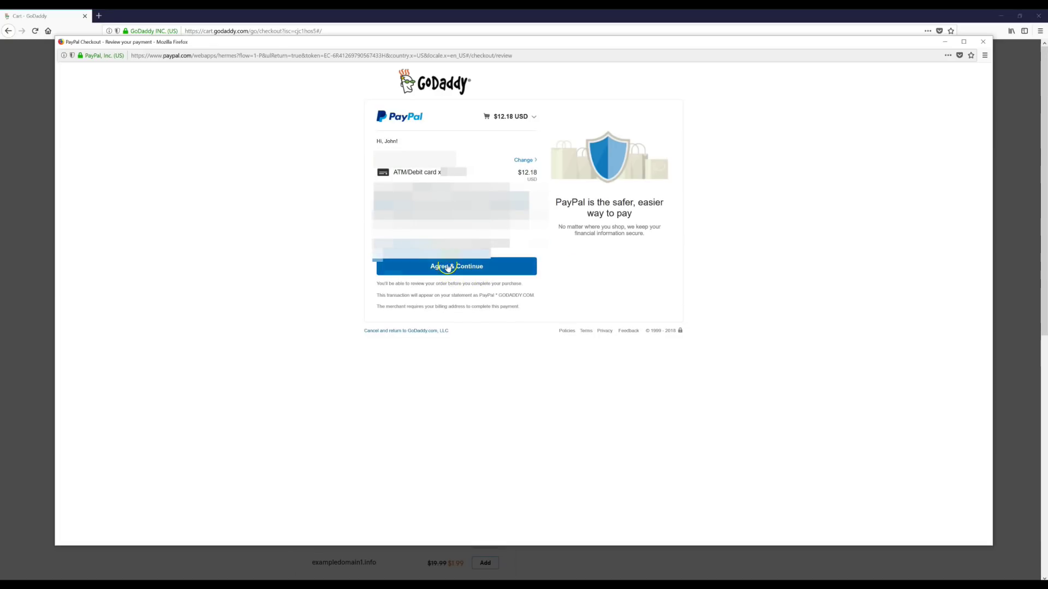
click(448, 266)
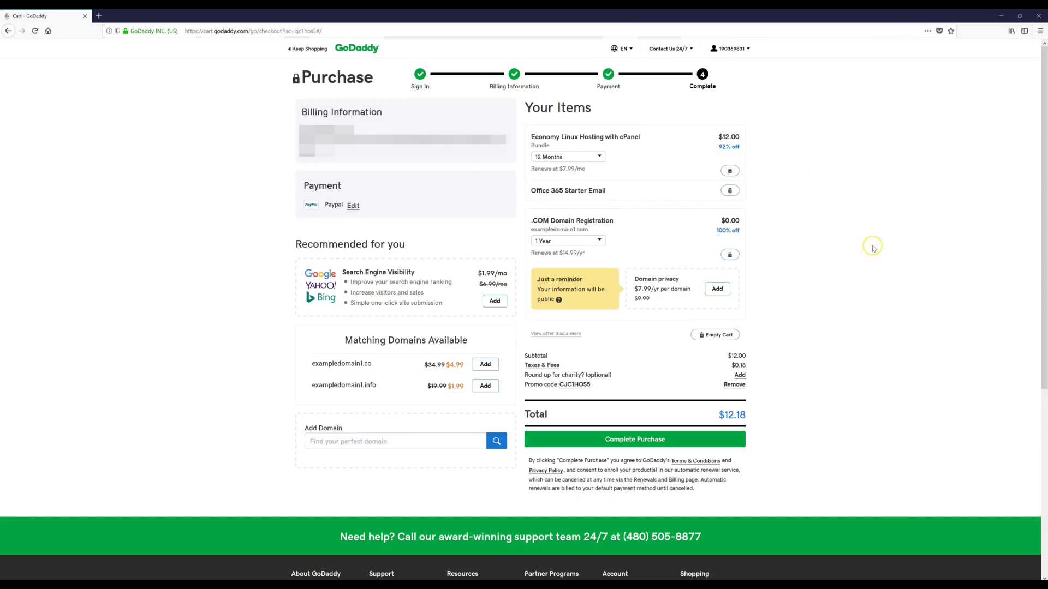
Complete the $12.18 hosting and domain purchase and bring up GoDaddy's sign-in options.
click(639, 439)
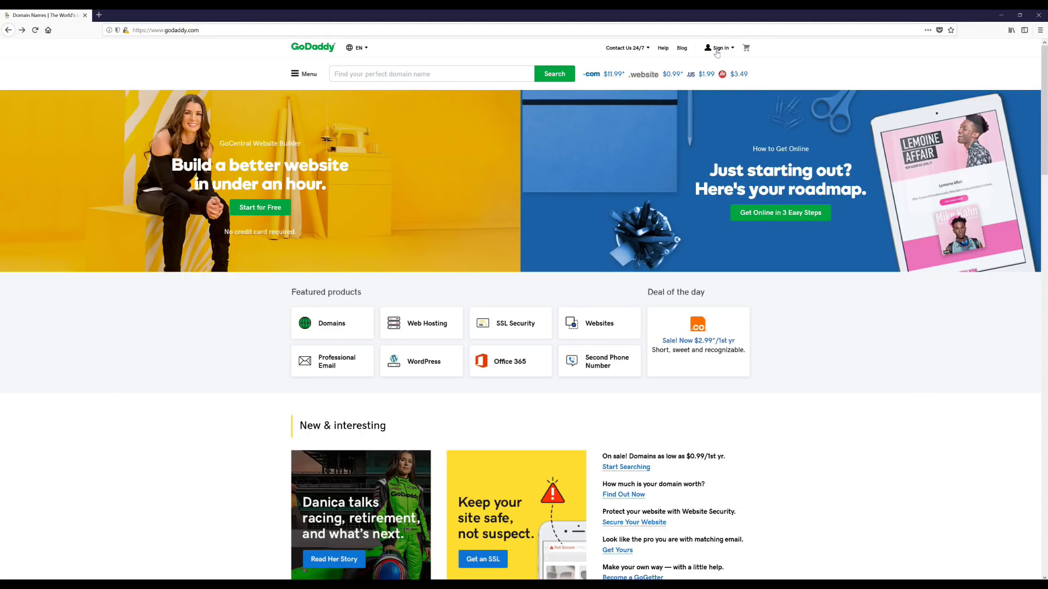
click(717, 49)
Sign in to GoDaddy with the saved username and password, then open the account menu from the homepage.
click(625, 127)
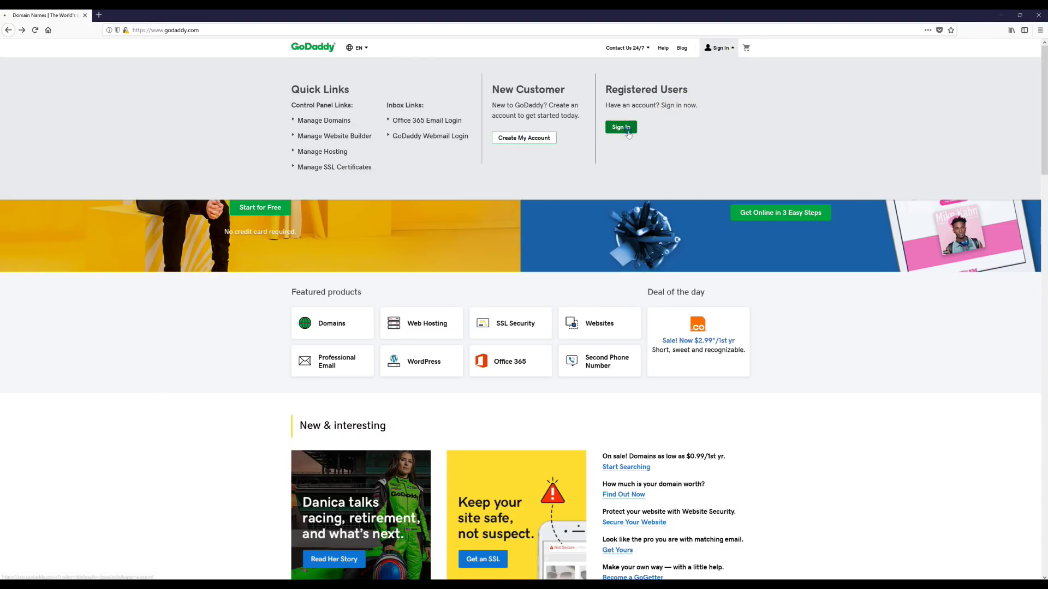
click(639, 161)
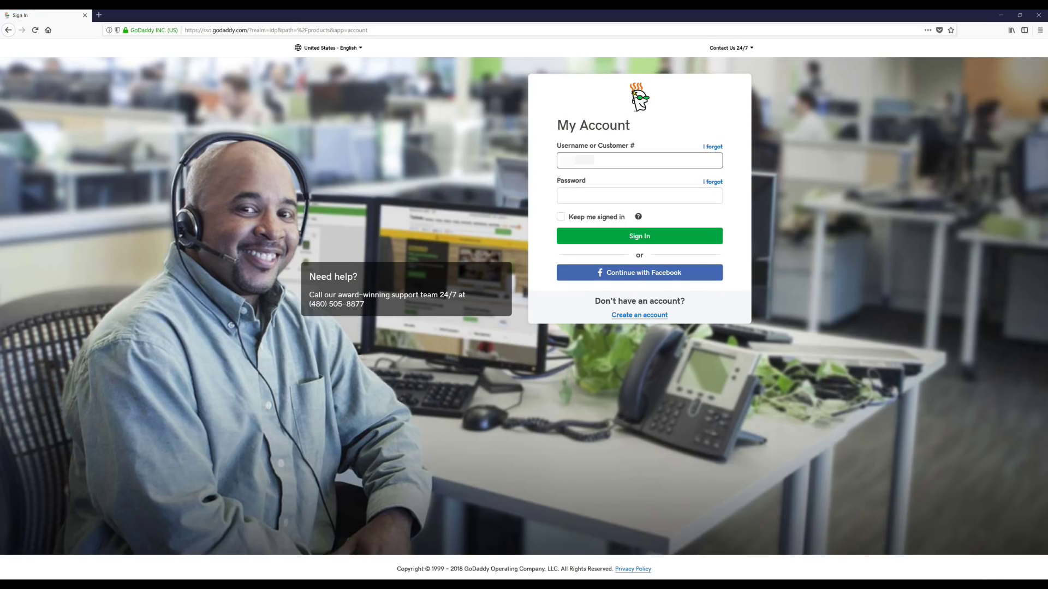
key(ctrl+v)
key(Tab)
key(ctrl+v)
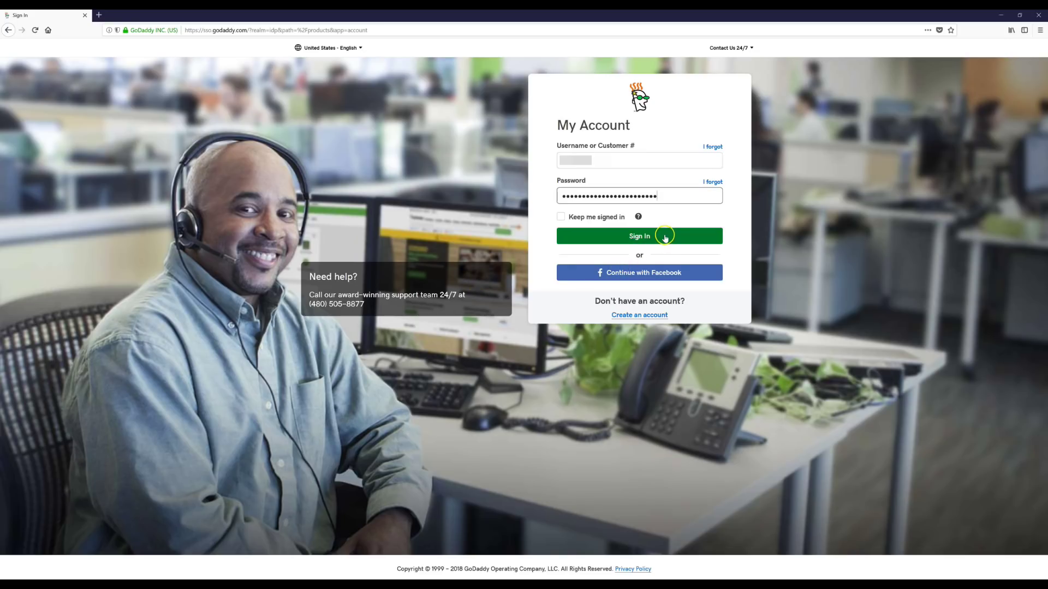
click(664, 236)
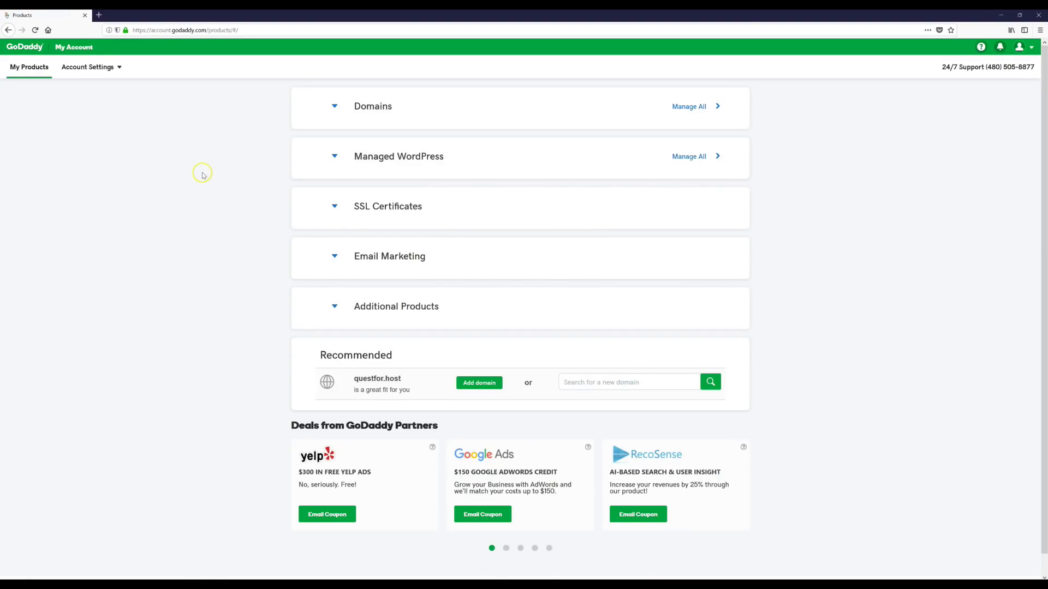
click(30, 48)
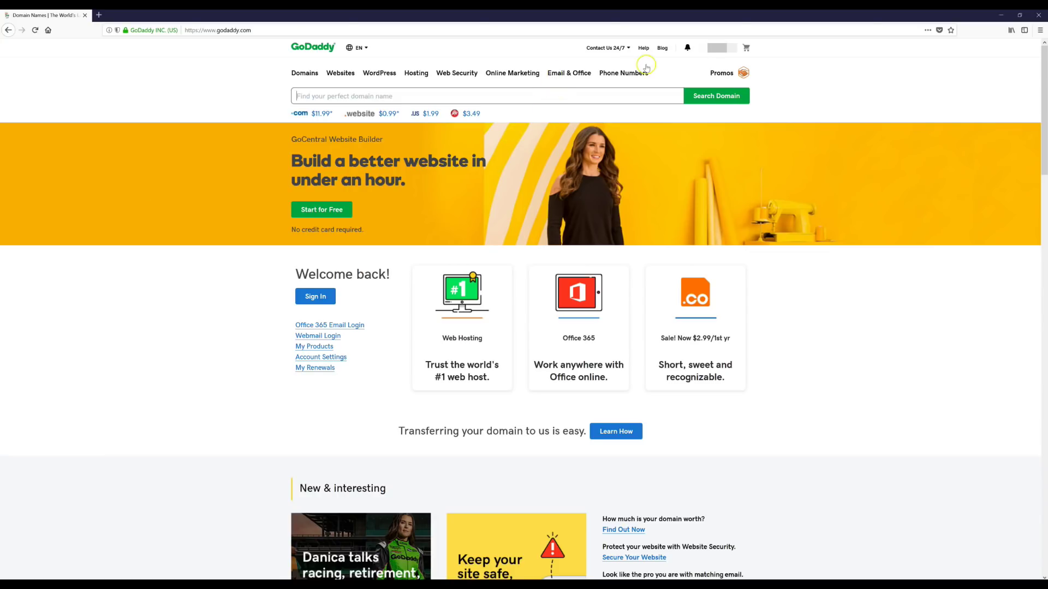
click(719, 58)
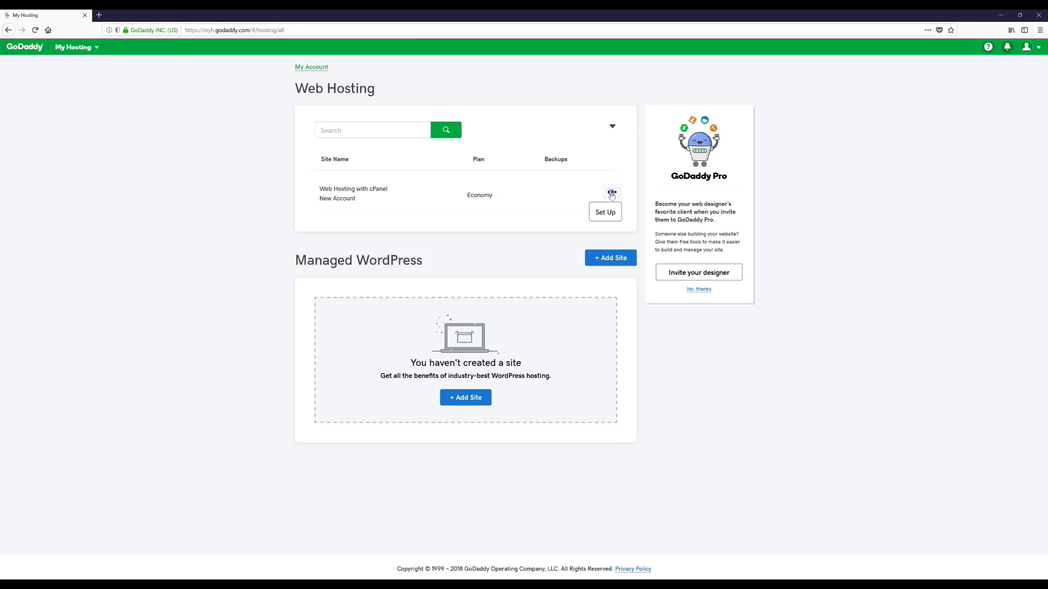
Set up Economy hosting for exampledomain1.com in the North America data center with a WordPress site.
click(605, 214)
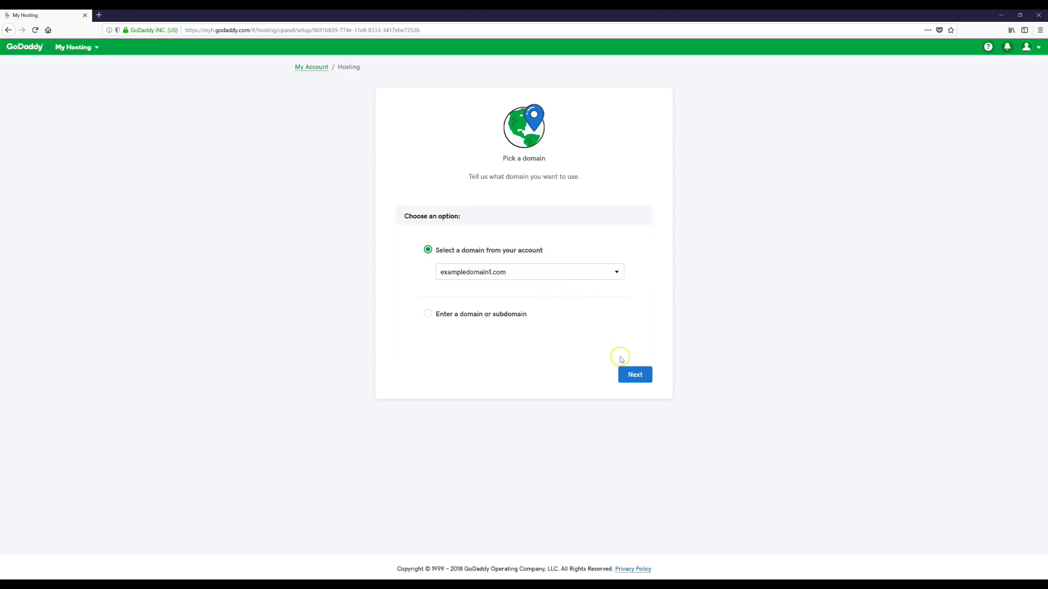
click(641, 378)
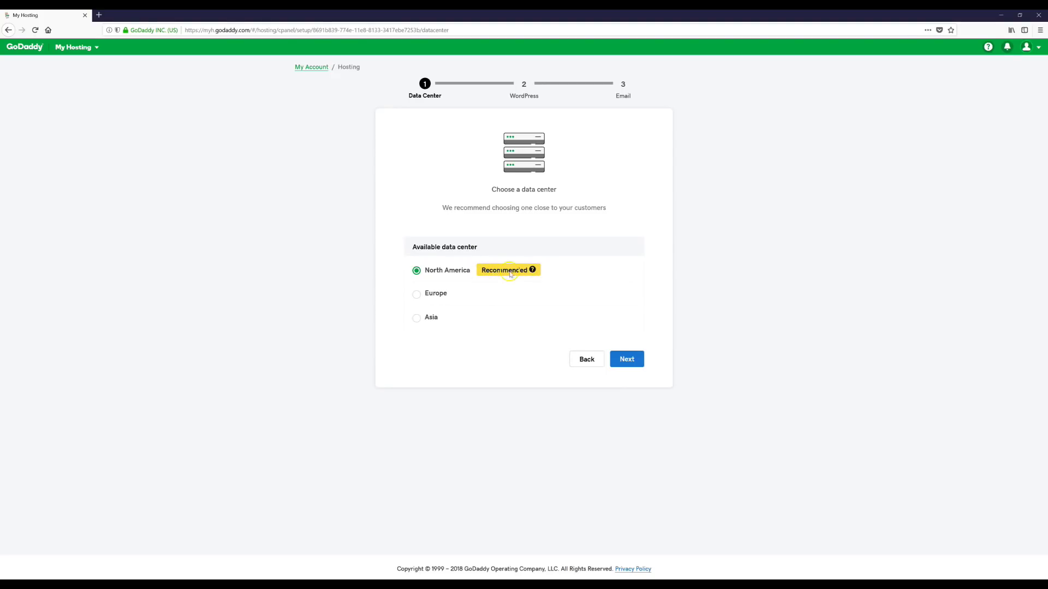
click(628, 360)
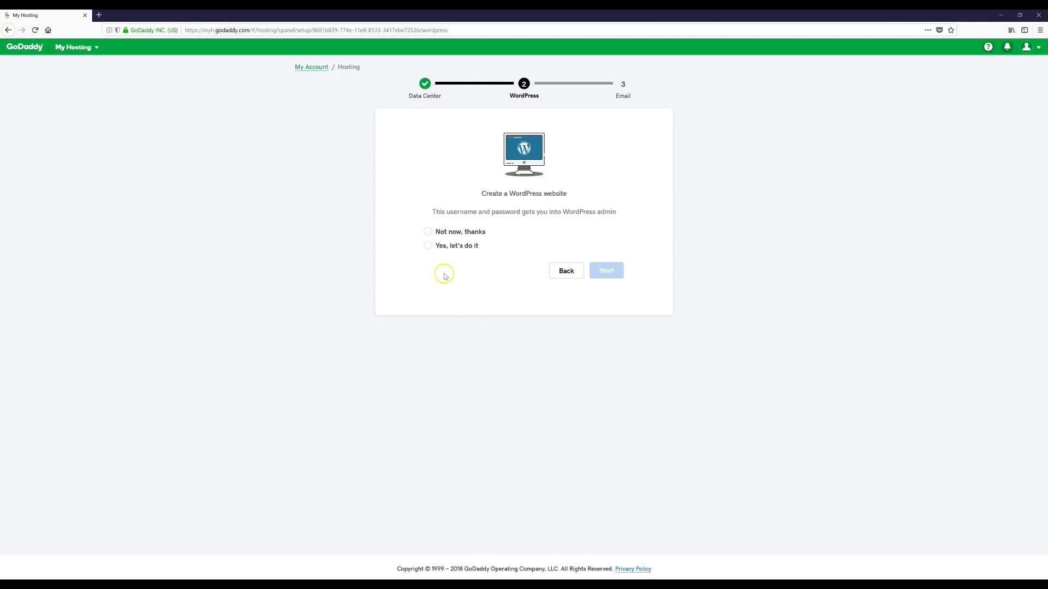
click(463, 246)
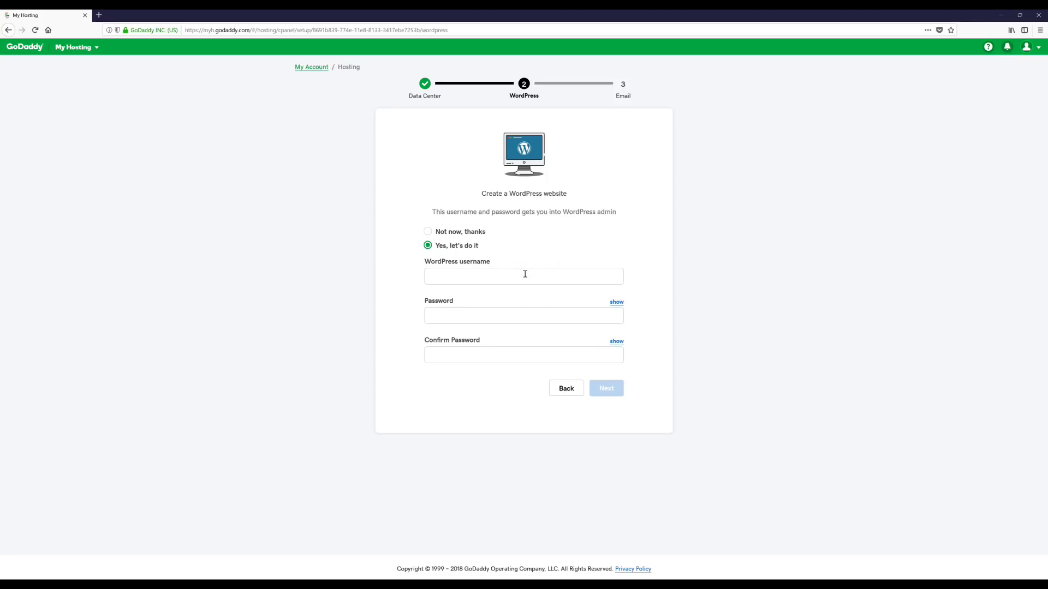
Enter wpuser1 as the WordPress admin username.
click(508, 276)
click(499, 280)
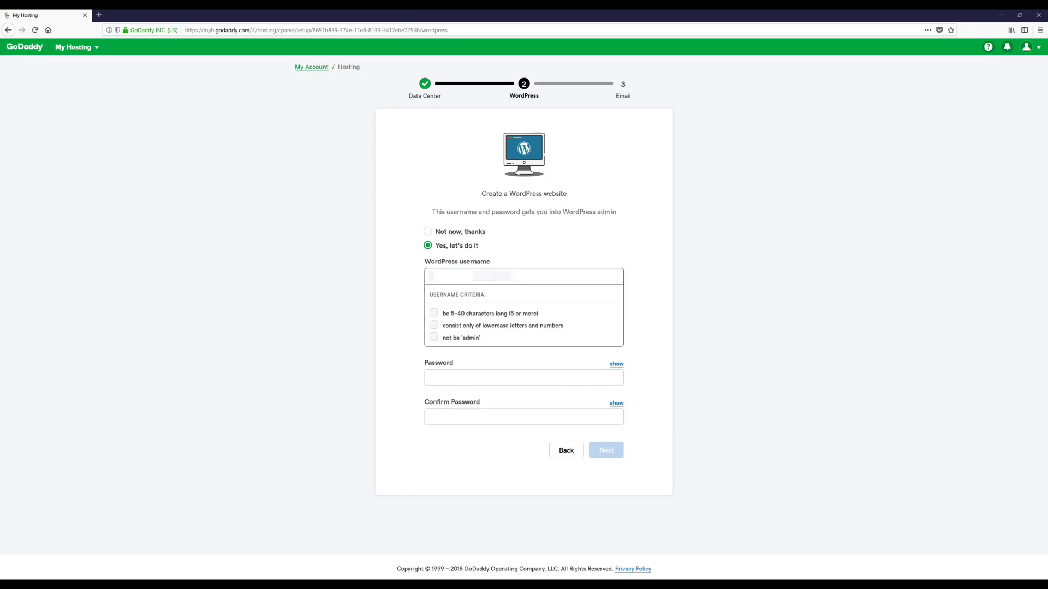
text(wpuser1)
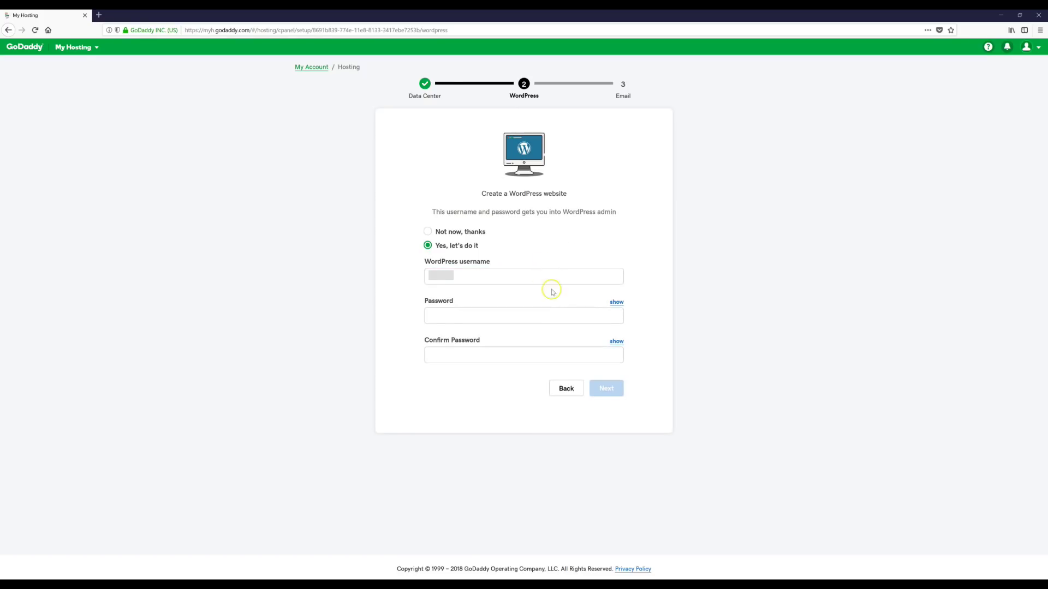
Set and confirm a strong WordPress password, then continue to the email step.
click(521, 315)
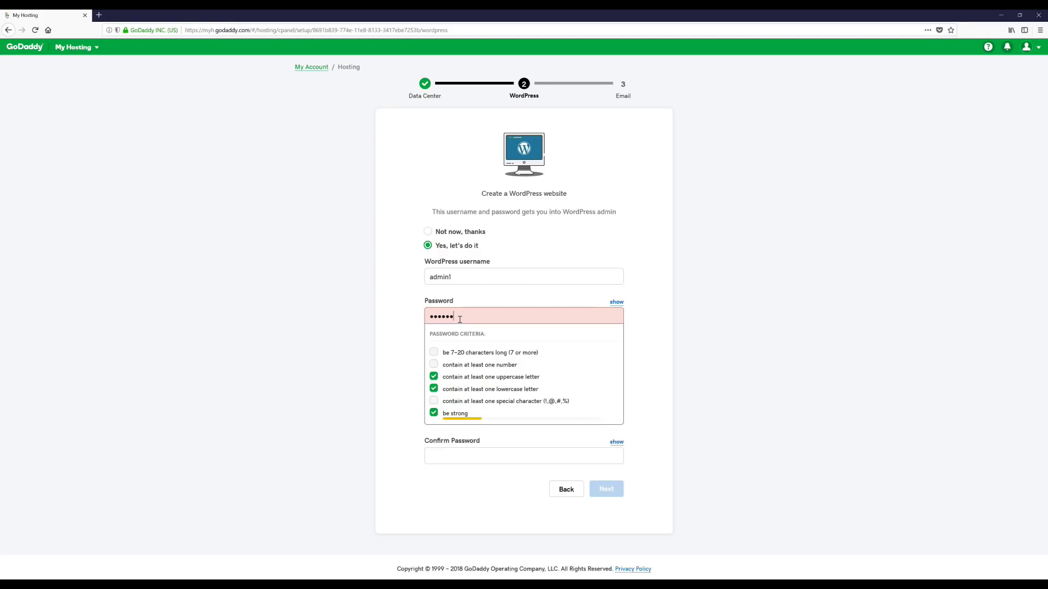
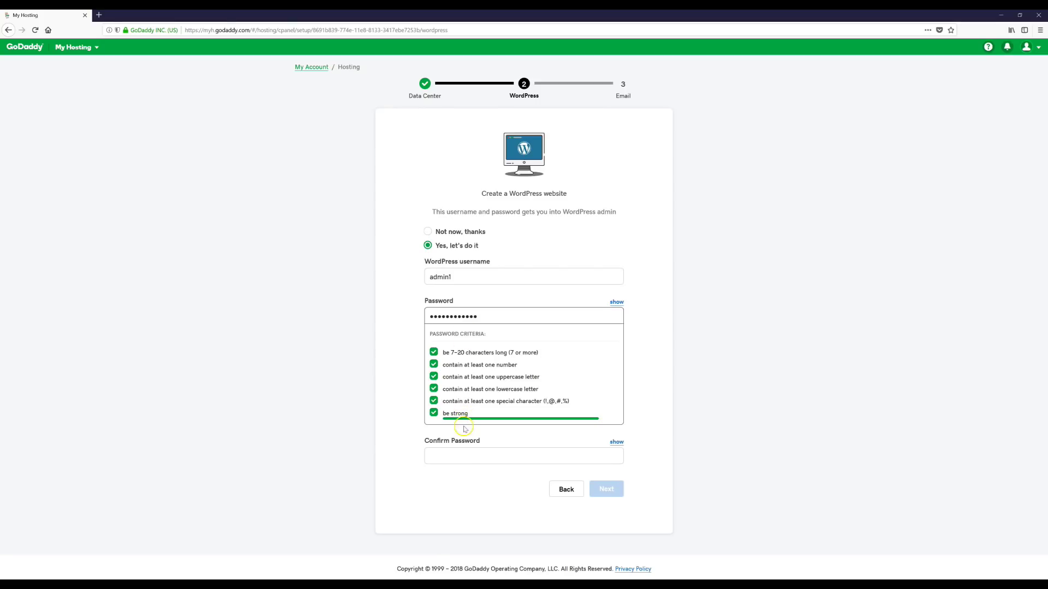
click(467, 461)
click(444, 356)
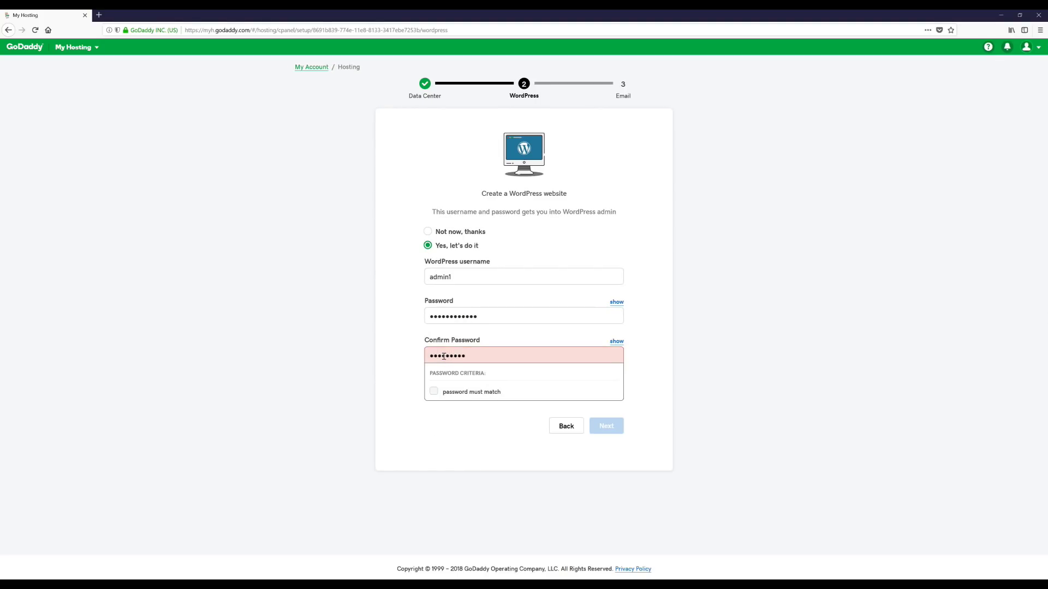
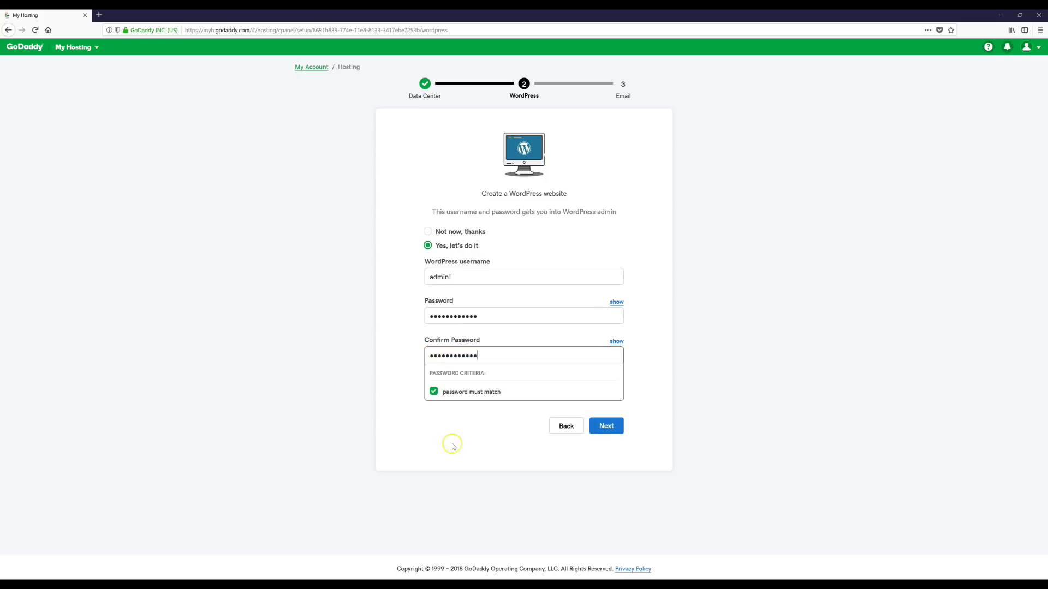
click(467, 464)
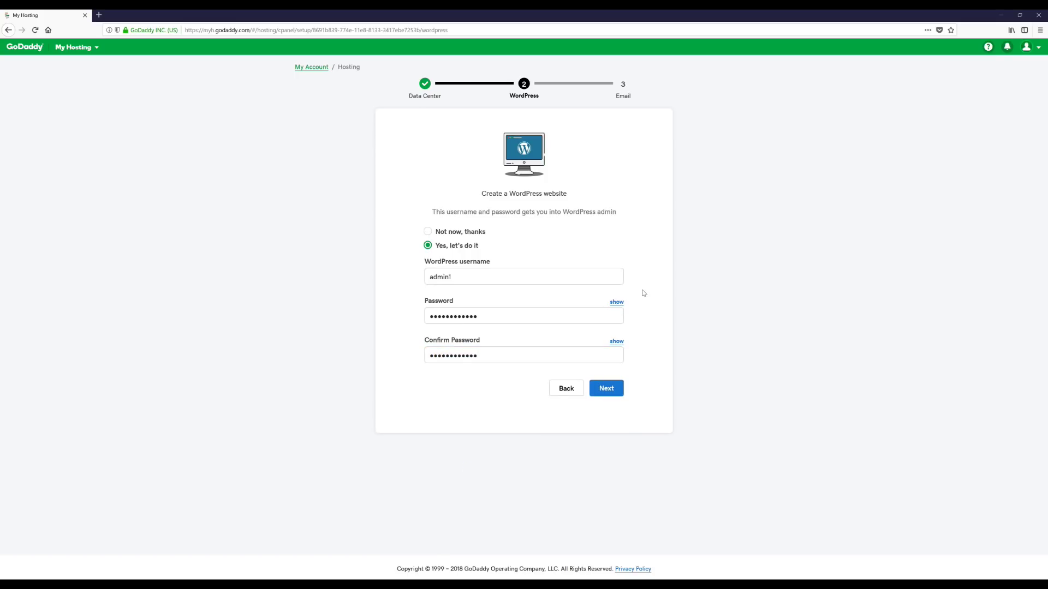
click(607, 394)
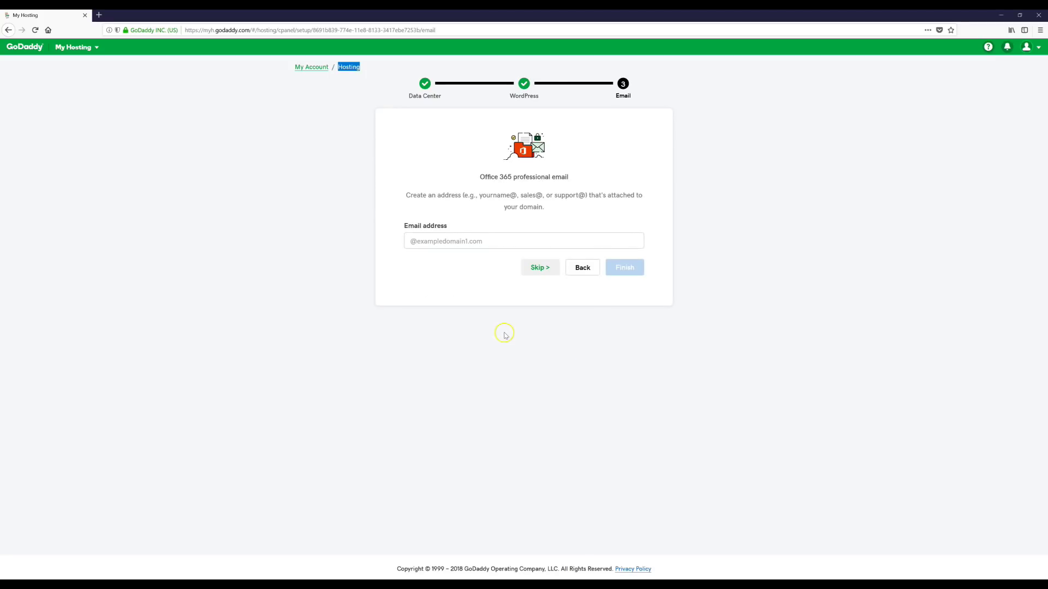
Skip the professional email and decline the site builder to reach the exampledomain1.com hosting overview.
click(538, 268)
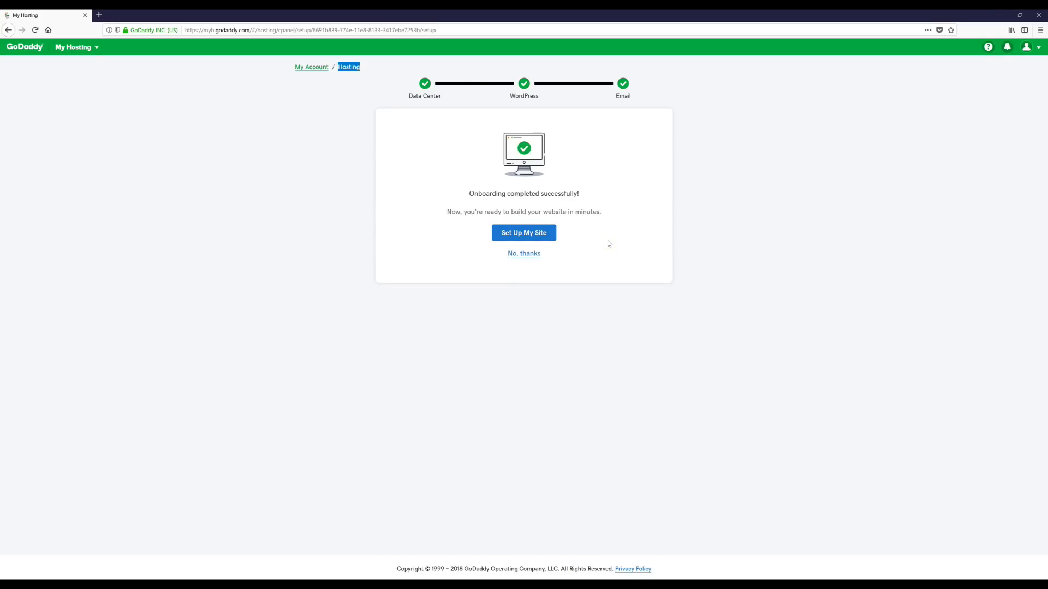
click(531, 254)
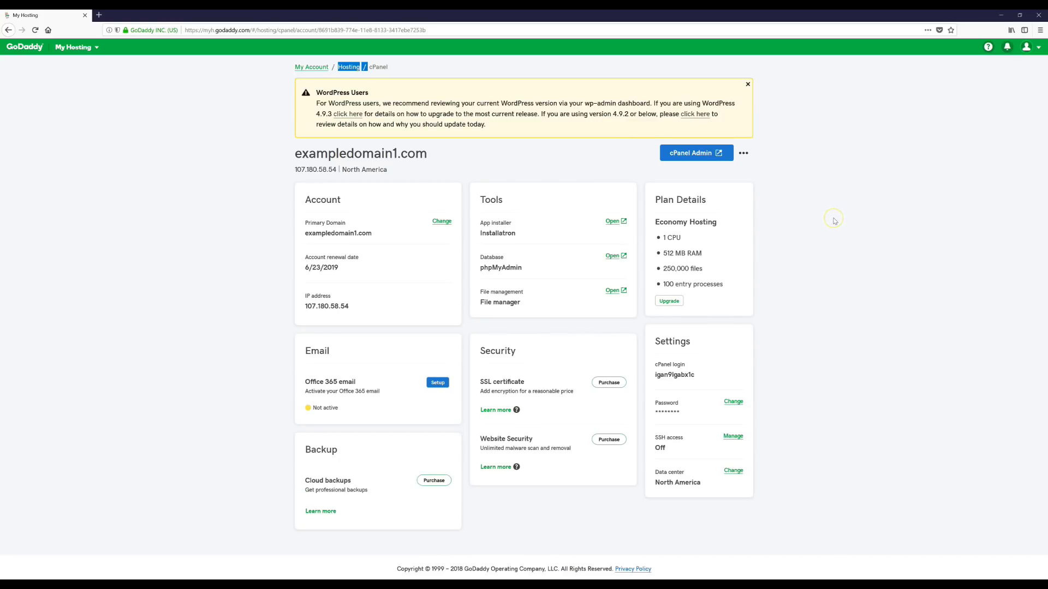
Launch the site's WordPress admin from cPanel and exit the quick start wizard.
click(152, 195)
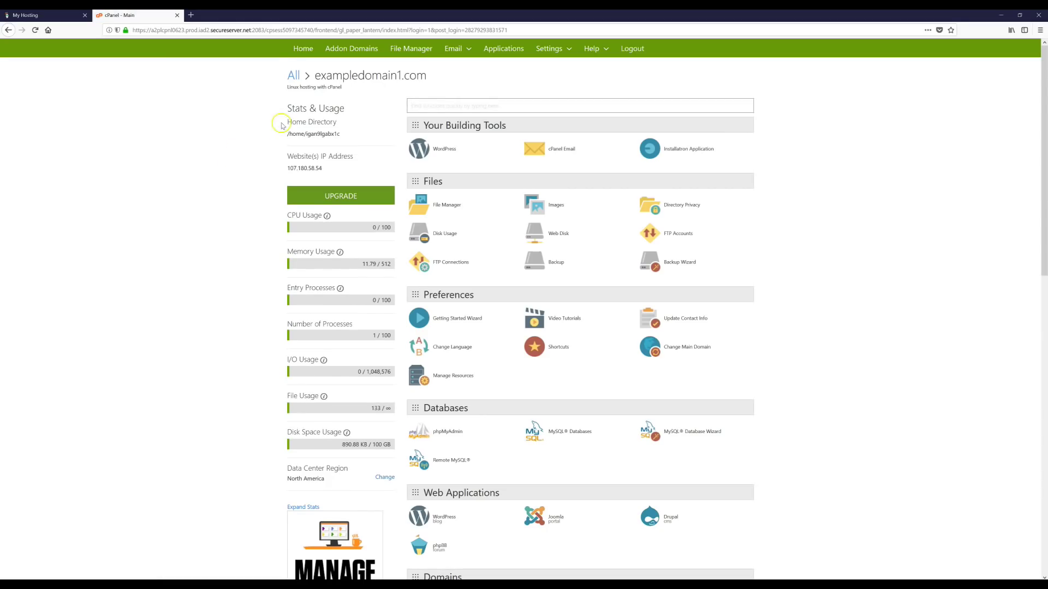
click(444, 163)
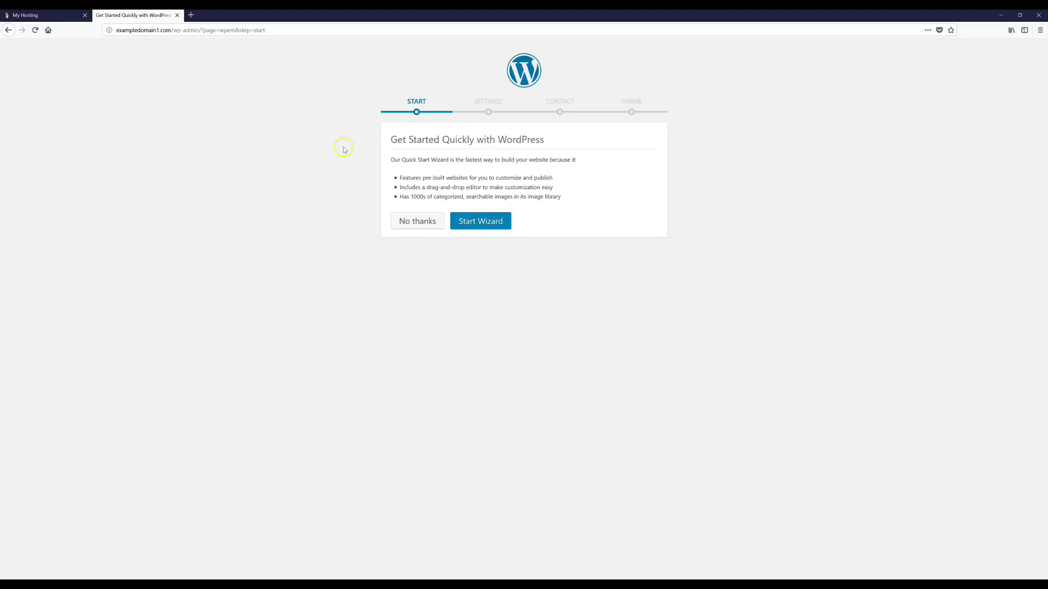
click(414, 224)
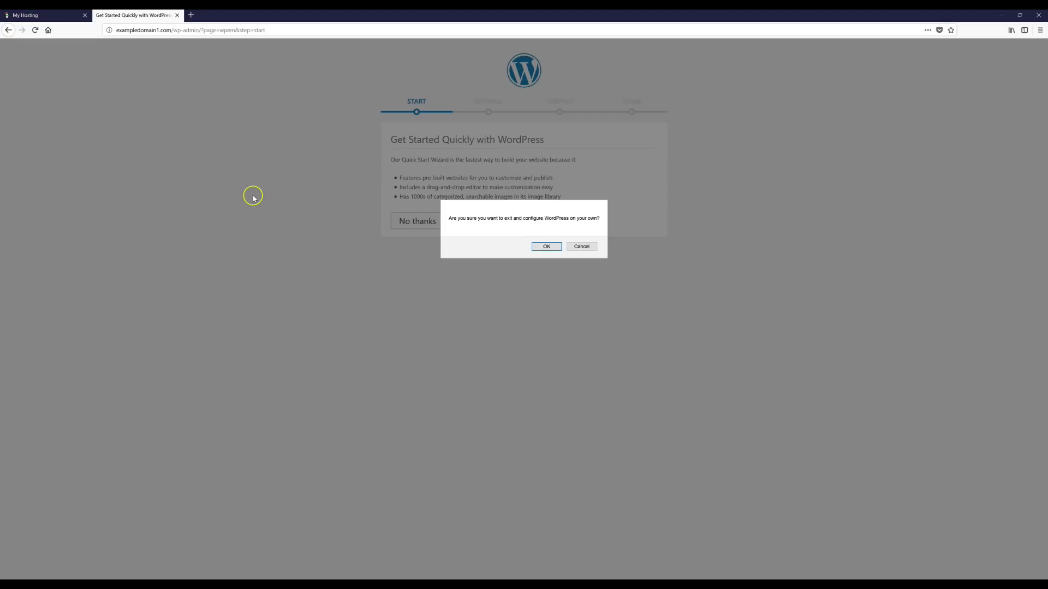
click(548, 247)
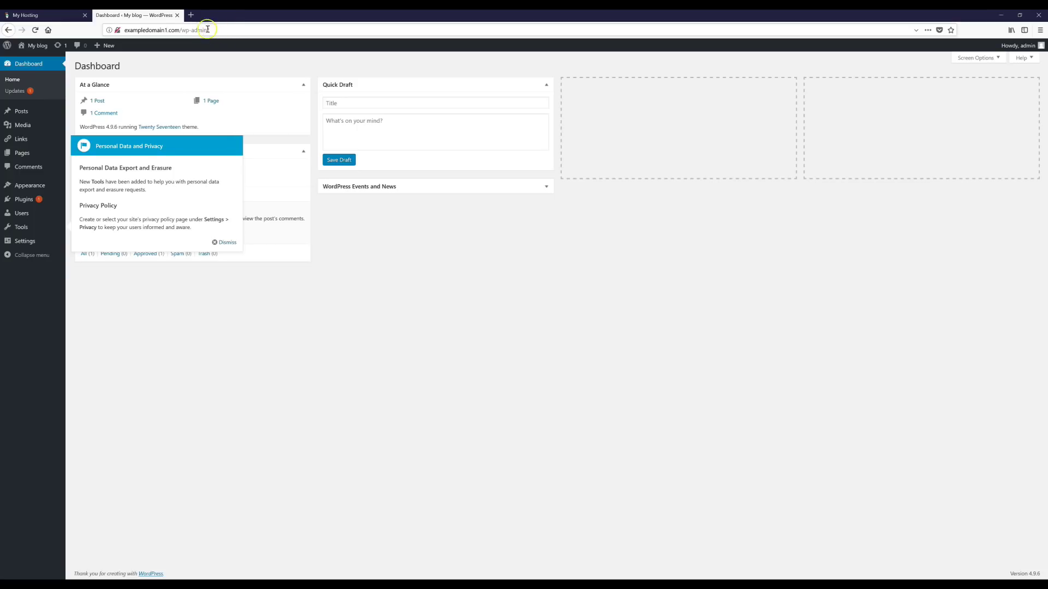
Load exampledomain1.com/wp-admin/ in a new tab to see the login page, then return to the Dashboard.
click(191, 14)
text(http://exampledomain1.com/wp-admin/)
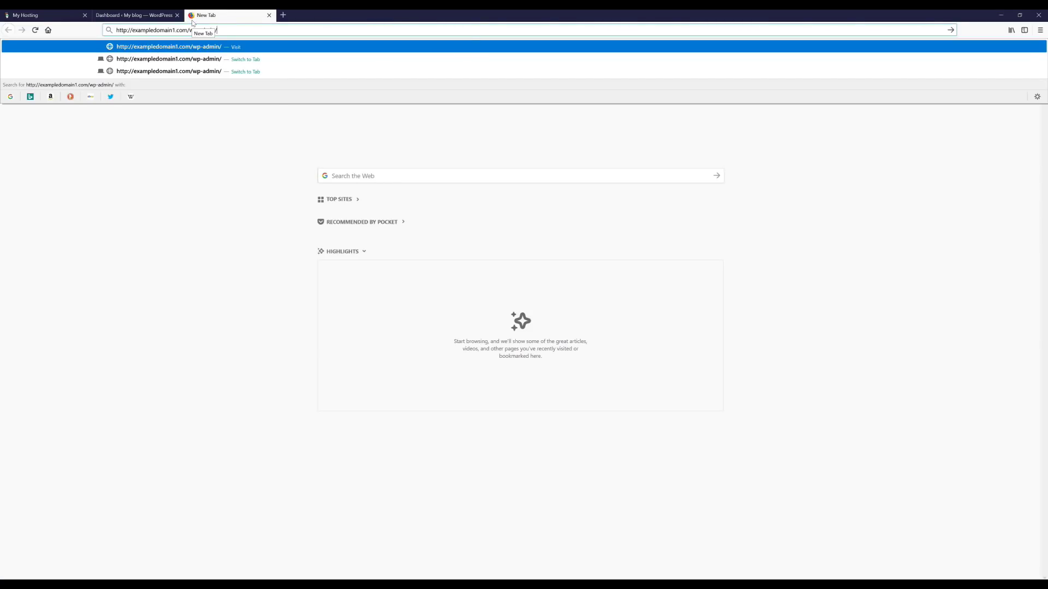
key(Return)
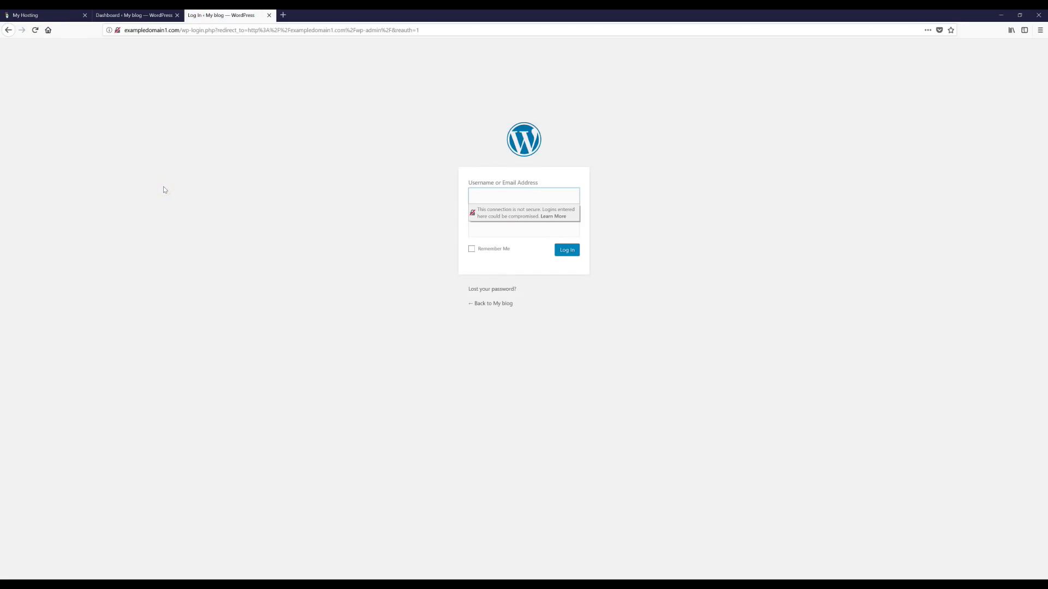
click(485, 194)
click(139, 20)
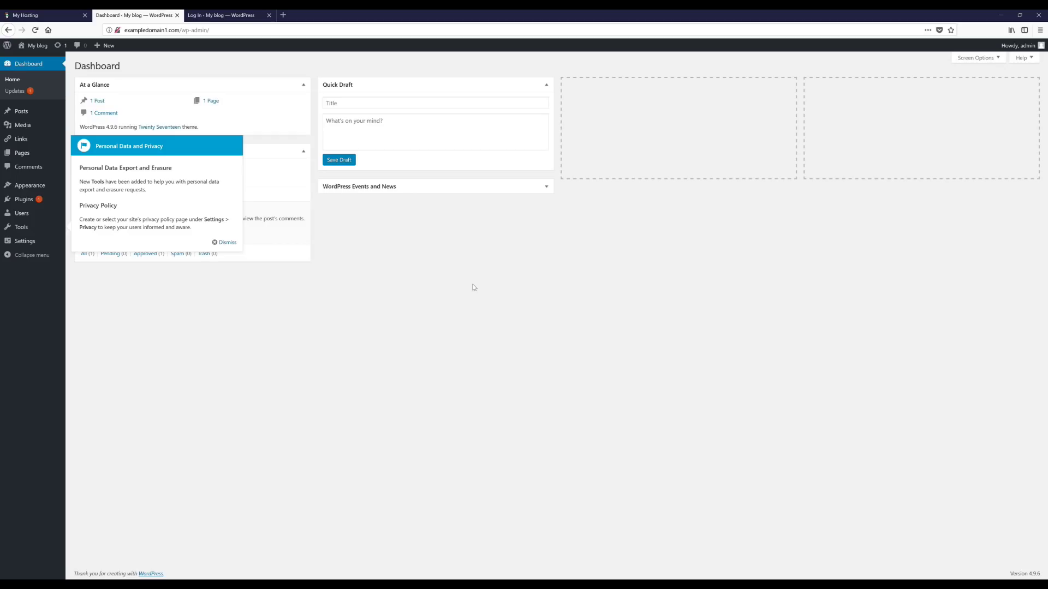